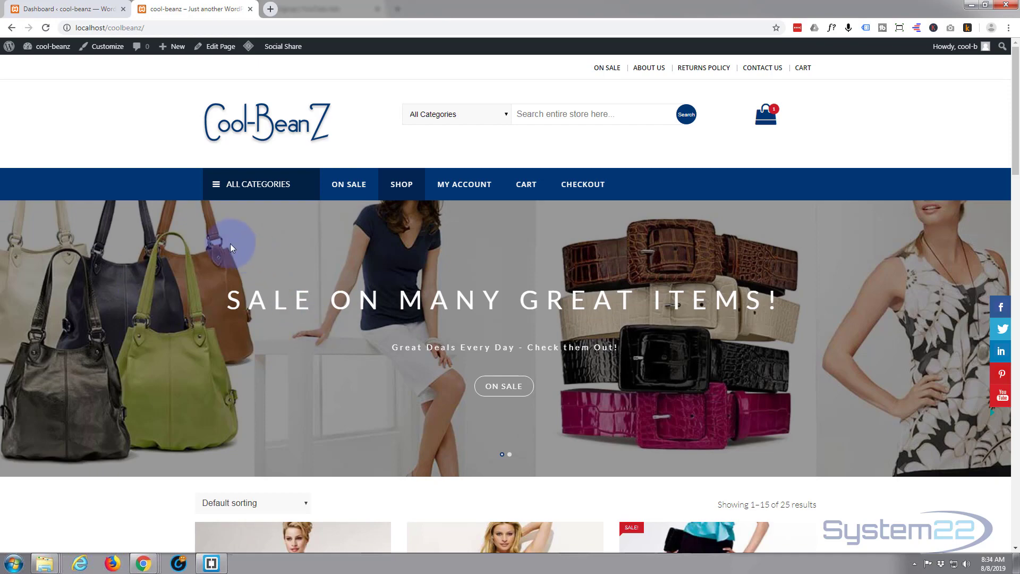
- Scroll through the store home page, then view the Bags and Shirts category pages
{"action": "scroll", "coordinate": [231, 244], "scroll_direction": "down", "scroll_amount": 9}
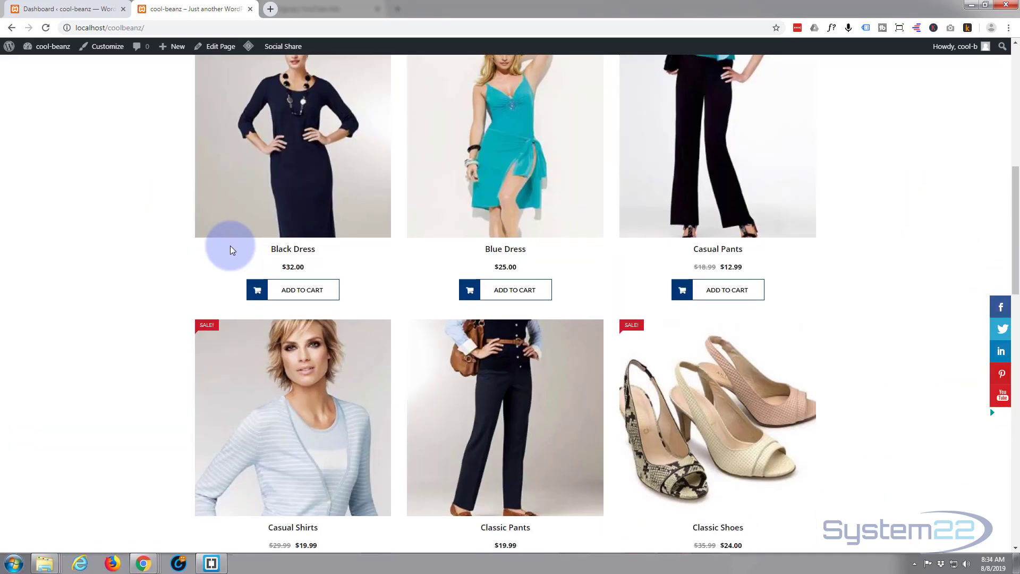
{"action": "scroll", "coordinate": [231, 246], "scroll_direction": "down", "scroll_amount": 15}
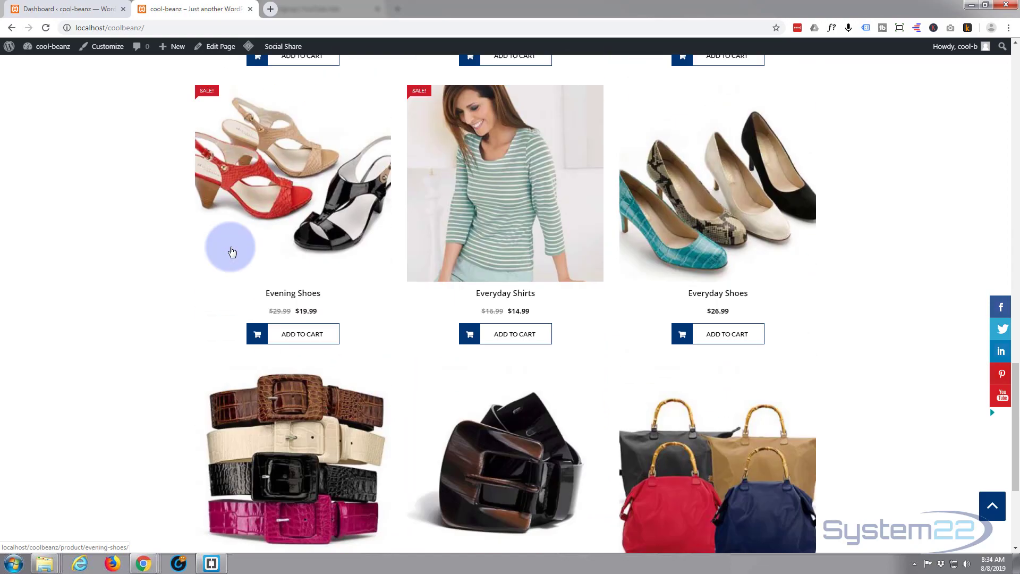
{"action": "scroll", "coordinate": [232, 252], "scroll_direction": "up", "scroll_amount": 8}
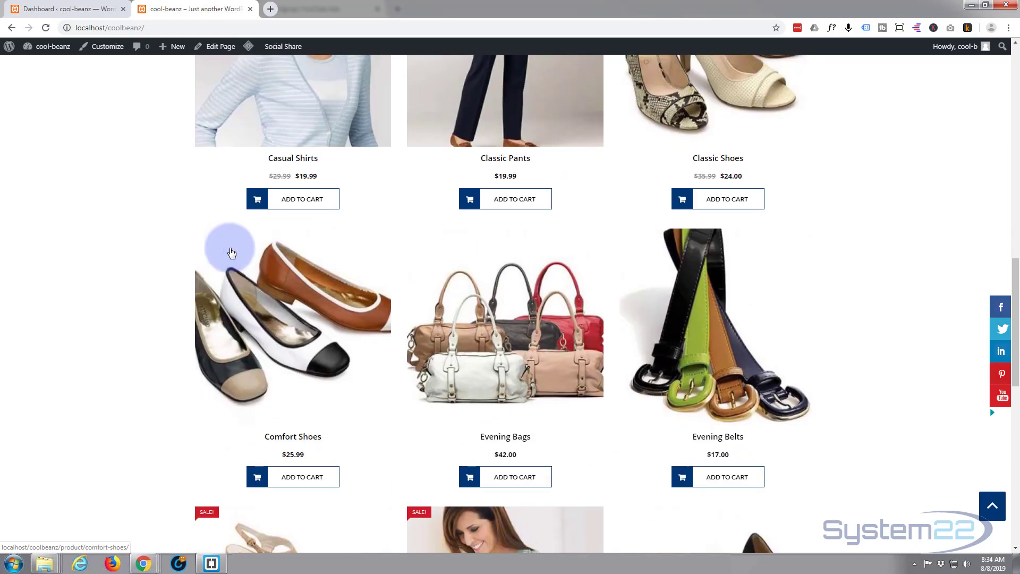
{"action": "scroll", "coordinate": [231, 252], "scroll_direction": "up", "scroll_amount": 13}
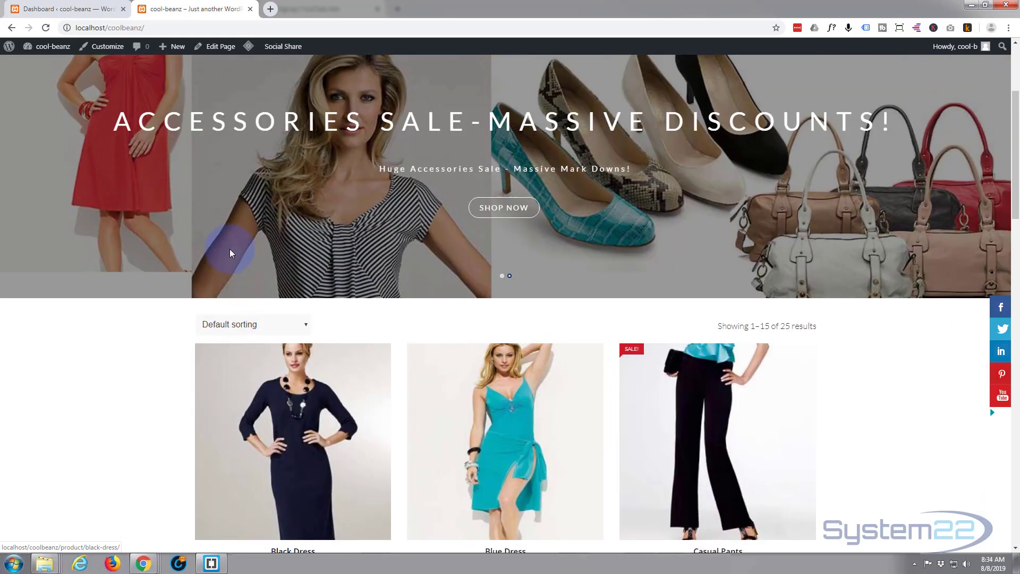
{"action": "scroll", "coordinate": [230, 252], "scroll_direction": "up", "scroll_amount": 4}
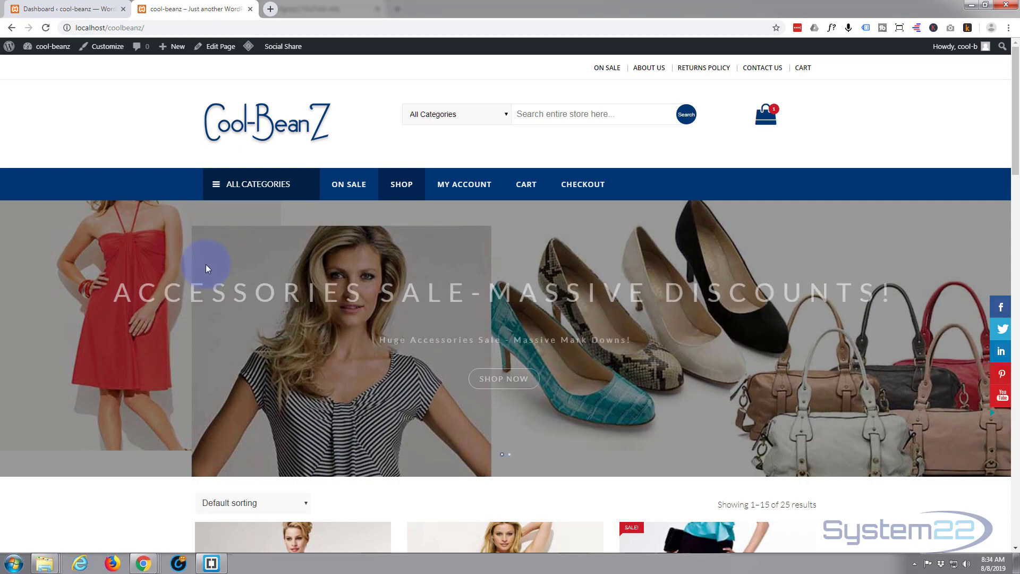
{"action": "scroll", "coordinate": [206, 264], "scroll_direction": "down", "scroll_amount": 2}
{"action": "scroll", "coordinate": [205, 263], "scroll_direction": "down", "scroll_amount": 5}
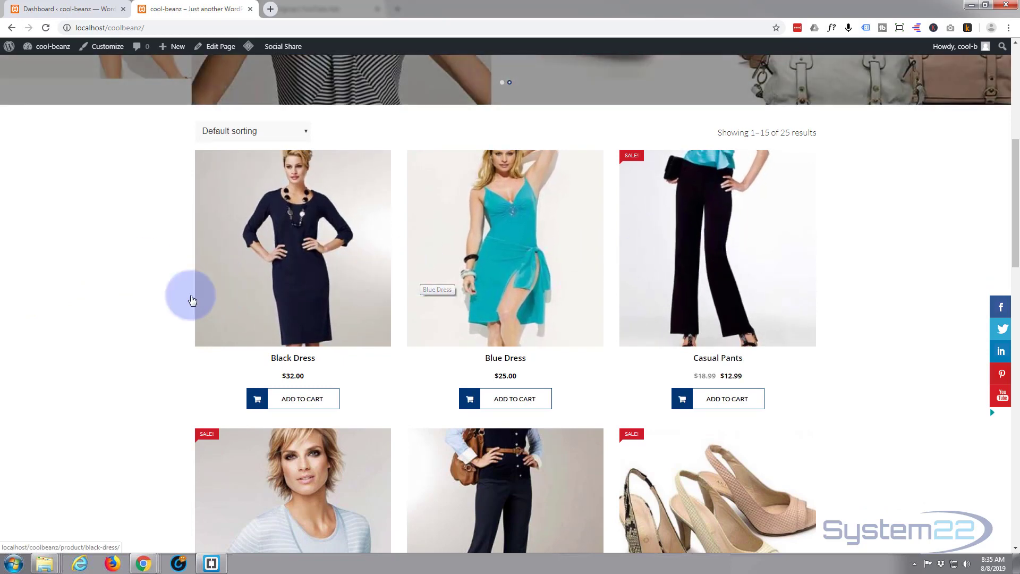
{"action": "scroll", "coordinate": [110, 319], "scroll_direction": "up", "scroll_amount": 4}
{"action": "scroll", "coordinate": [111, 320], "scroll_direction": "up", "scroll_amount": 3}
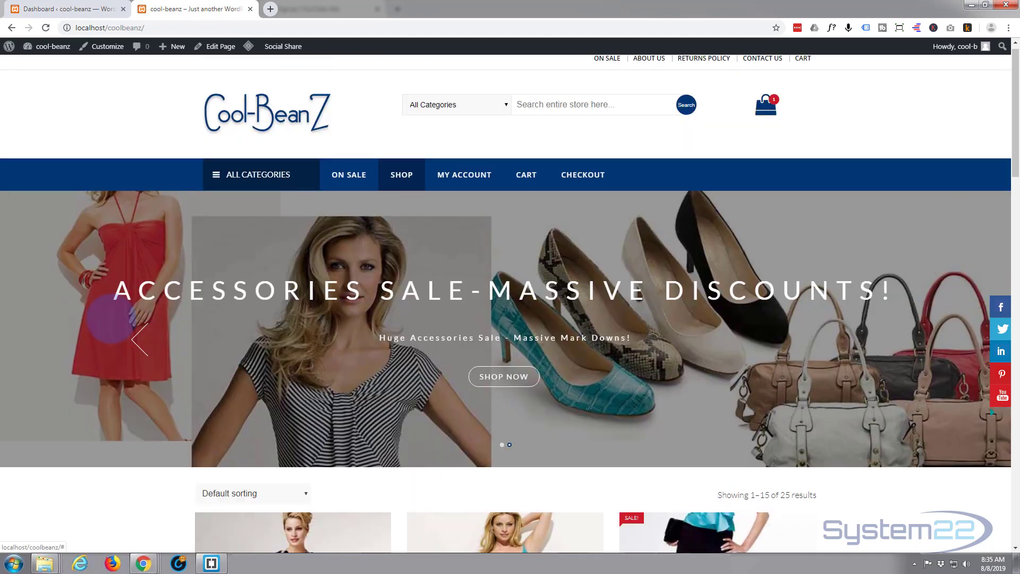
{"action": "left_click", "coordinate": [250, 189]}
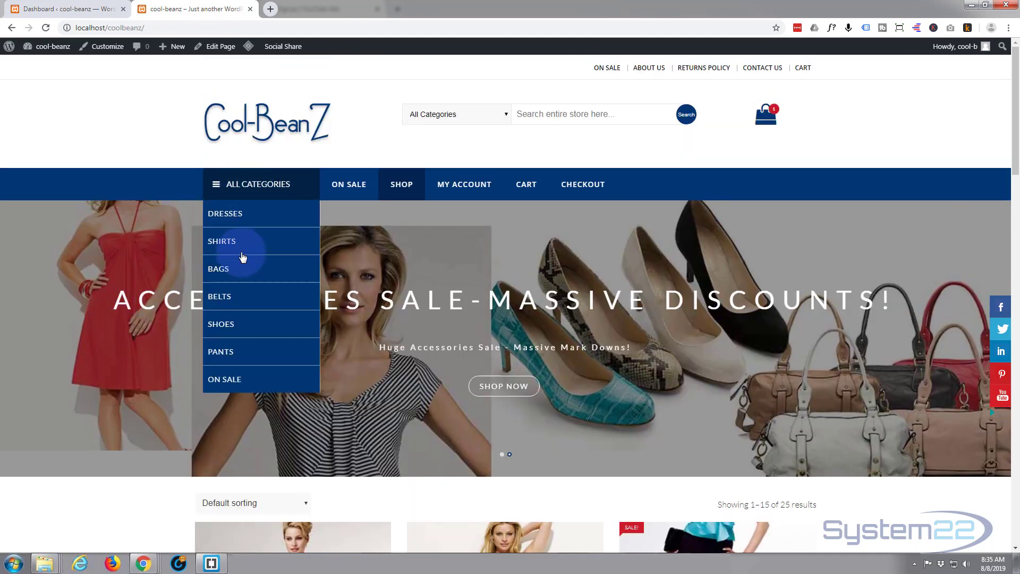
{"action": "left_click", "coordinate": [235, 270]}
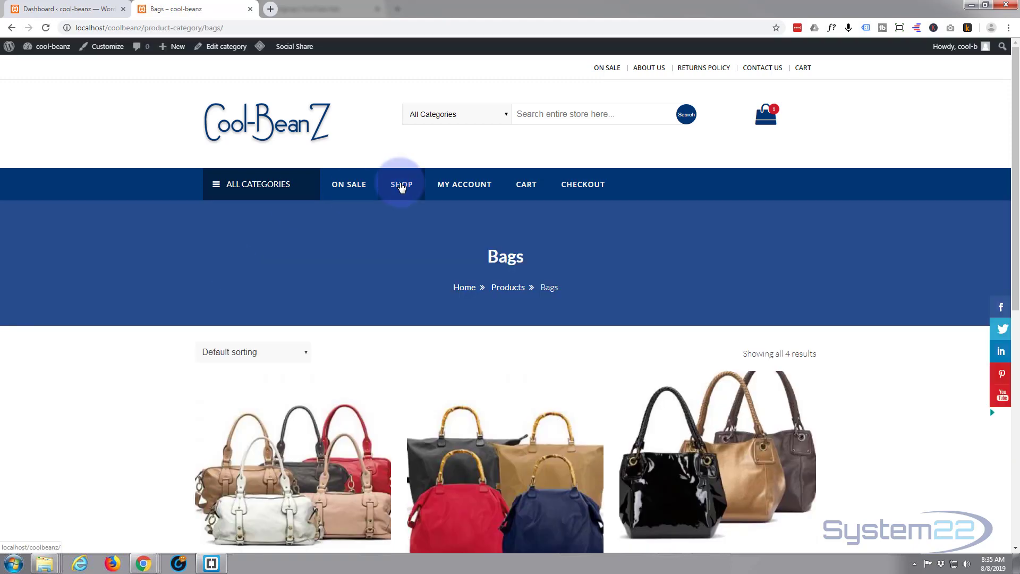
{"action": "left_click", "coordinate": [292, 194]}
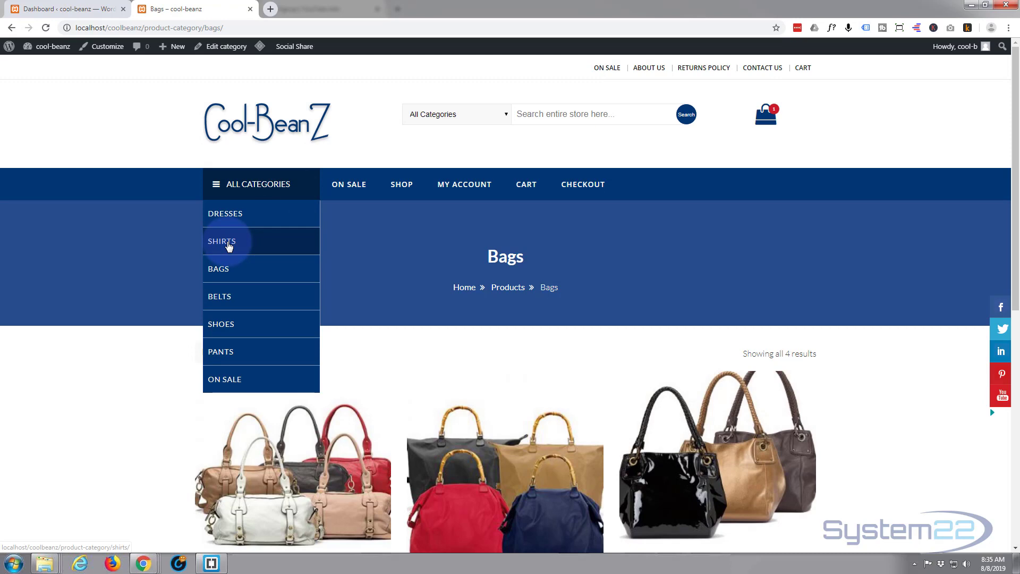
{"action": "left_click", "coordinate": [228, 242]}
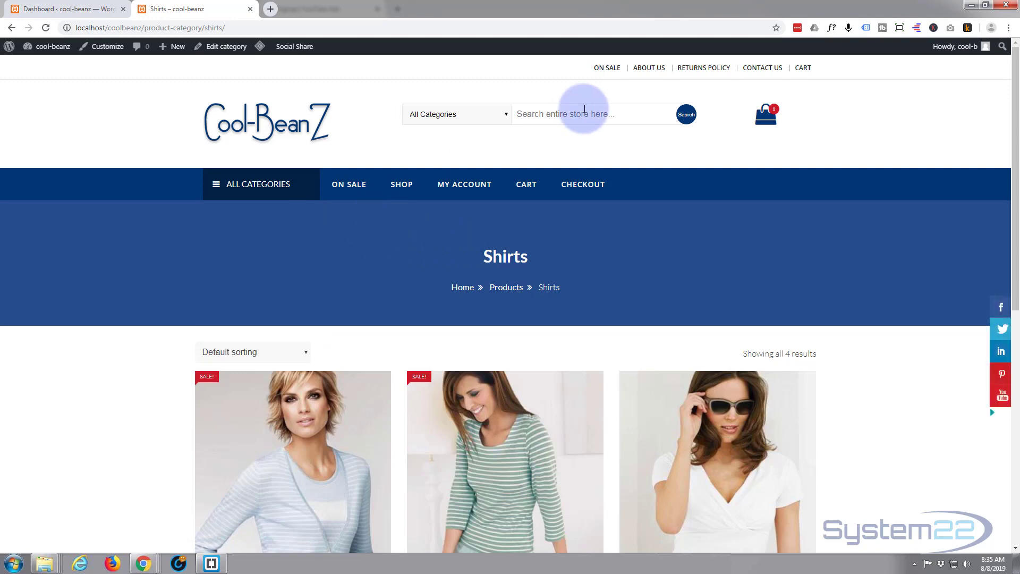
- Open the About us page from the top links and scroll through it
{"action": "left_click", "coordinate": [649, 70]}
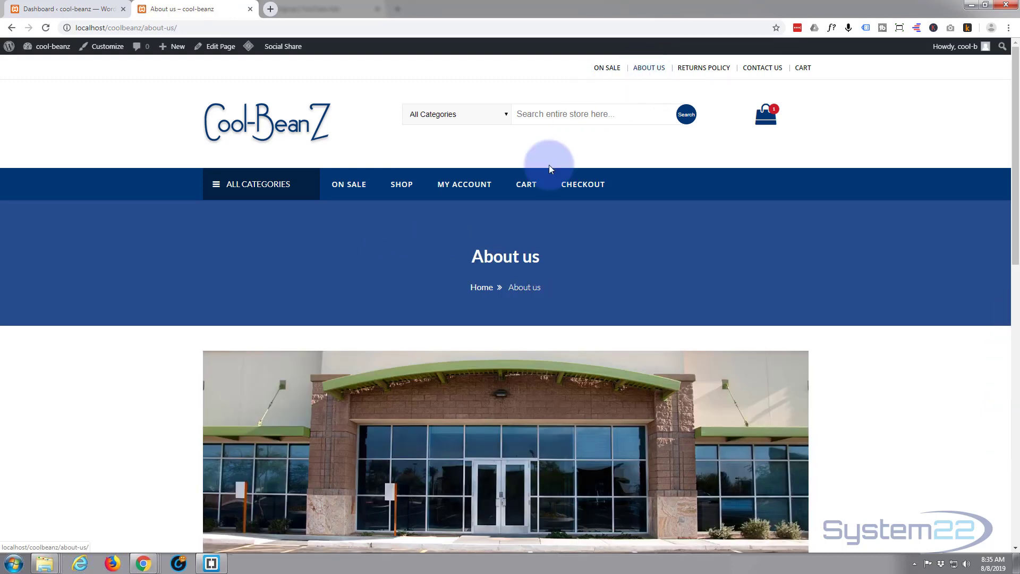
{"action": "scroll", "coordinate": [490, 222], "scroll_direction": "down", "scroll_amount": 8}
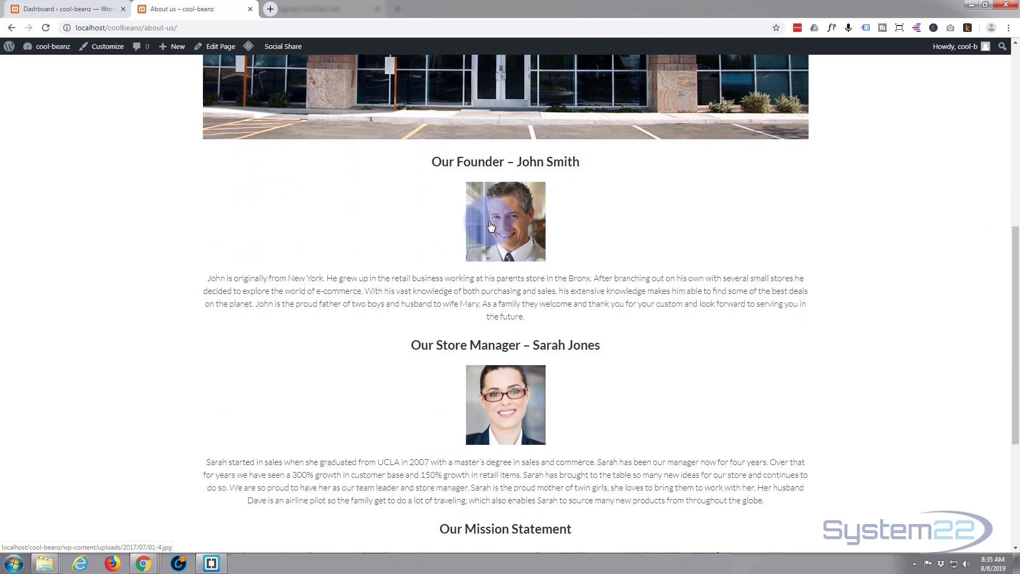
{"action": "scroll", "coordinate": [490, 227], "scroll_direction": "down", "scroll_amount": 3}
{"action": "scroll", "coordinate": [490, 227], "scroll_direction": "up", "scroll_amount": 7}
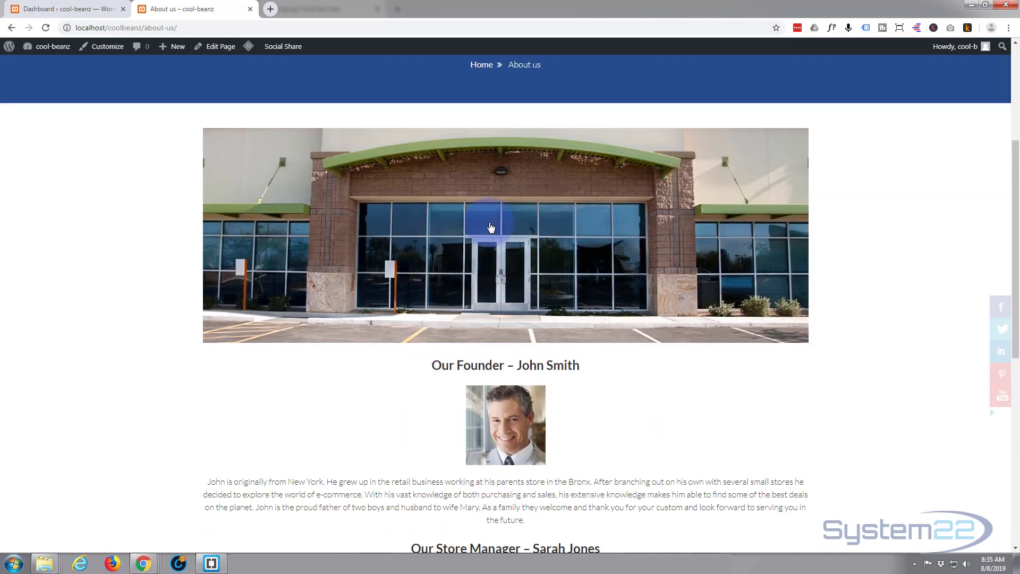
{"action": "scroll", "coordinate": [491, 227], "scroll_direction": "up", "scroll_amount": 4}
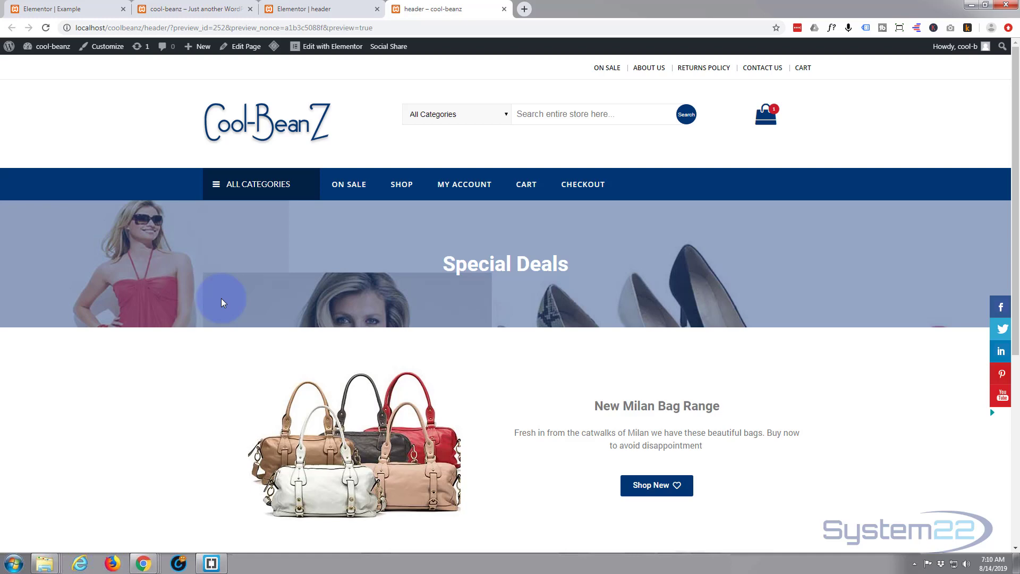
- Scroll the header page preview down past the Milan bag and hand-made shoe promos
{"action": "scroll", "coordinate": [221, 303], "scroll_direction": "down", "scroll_amount": 4}
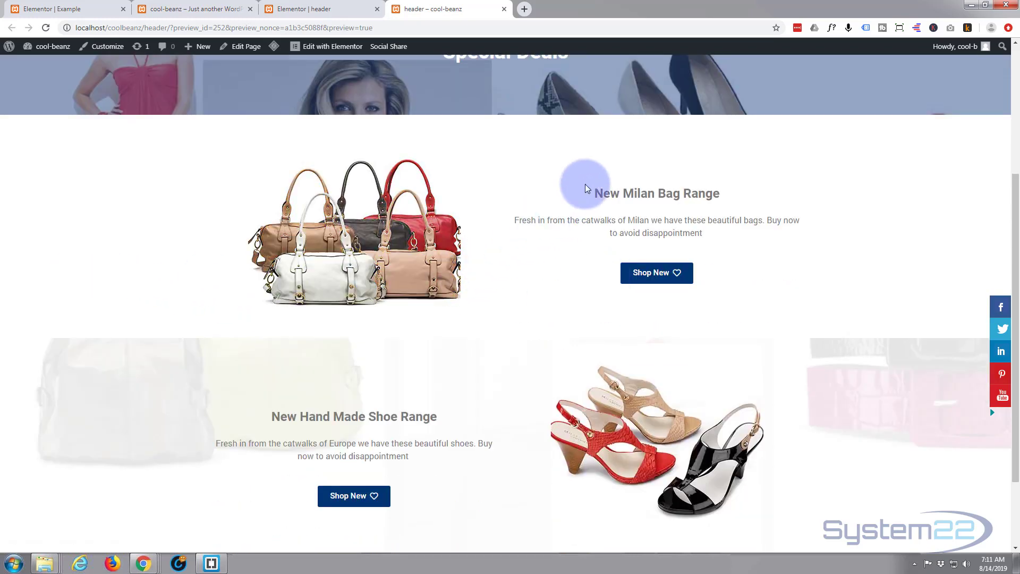
{"action": "scroll", "coordinate": [621, 283], "scroll_direction": "down", "scroll_amount": 2}
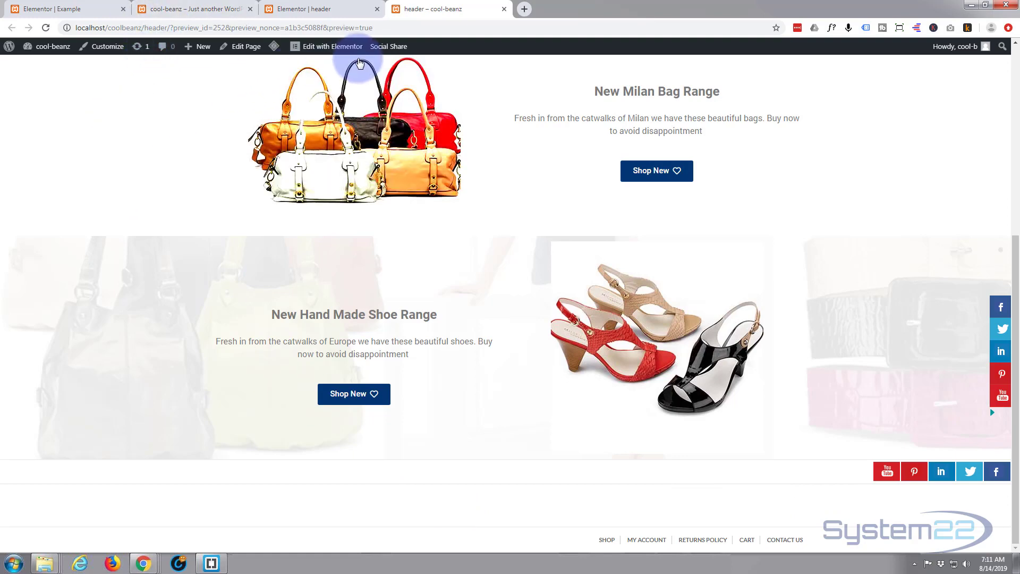
- In the Elementor editor, add an empty four-column section beneath the New Hand Made Shoe Range promo
{"action": "left_click", "coordinate": [311, 11]}
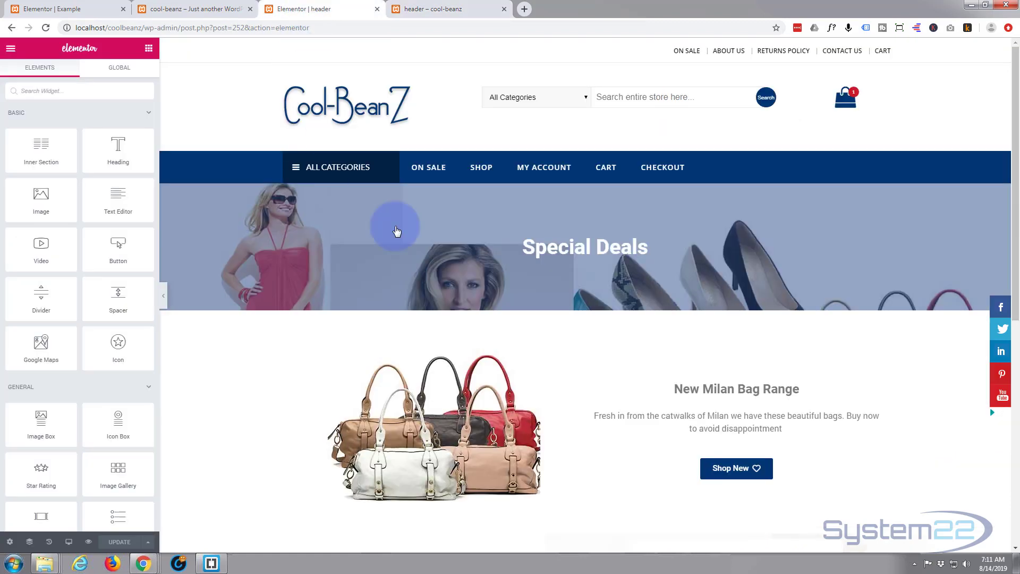
{"action": "scroll", "coordinate": [394, 245], "scroll_direction": "down", "scroll_amount": 1}
{"action": "scroll", "coordinate": [364, 263], "scroll_direction": "down", "scroll_amount": 5}
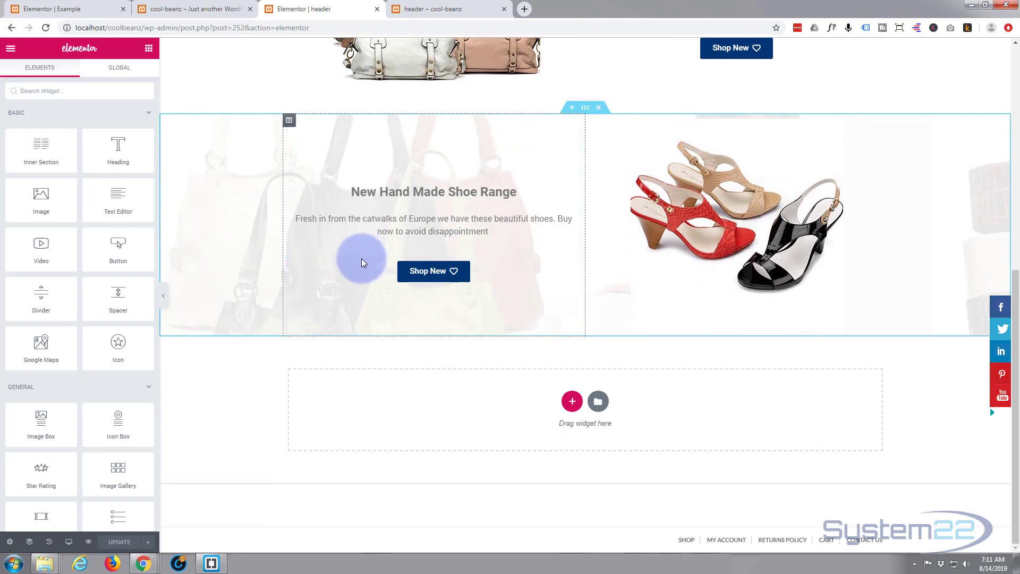
{"action": "left_click", "coordinate": [573, 402]}
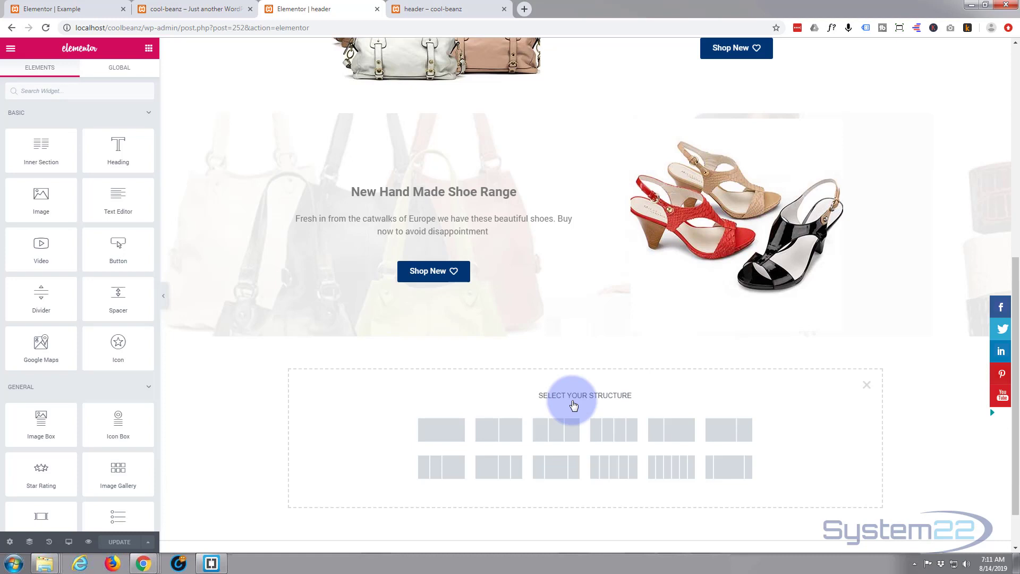
{"action": "left_click", "coordinate": [611, 436]}
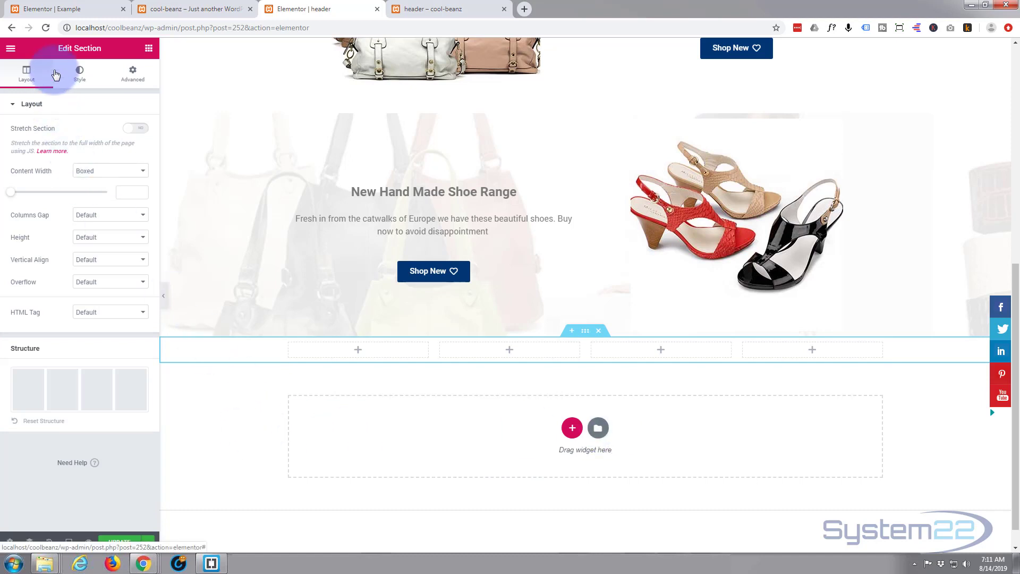
{"action": "left_click", "coordinate": [149, 51]}
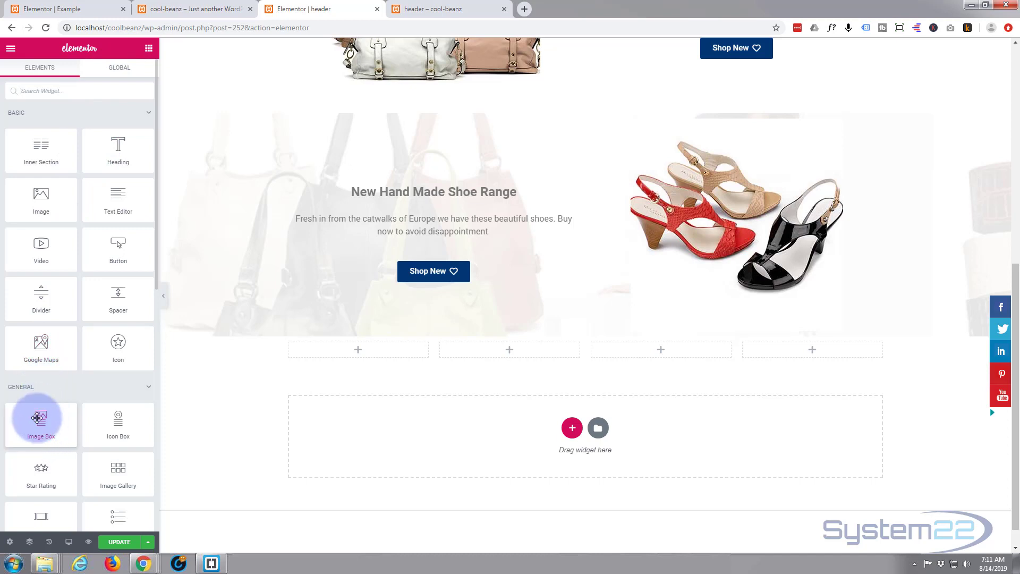
- Drop an Image Box widget into the first column and give it the shoe-3.jpg image
{"action": "left_click_drag", "start_coordinate": [37, 418], "coordinate": [368, 351]}
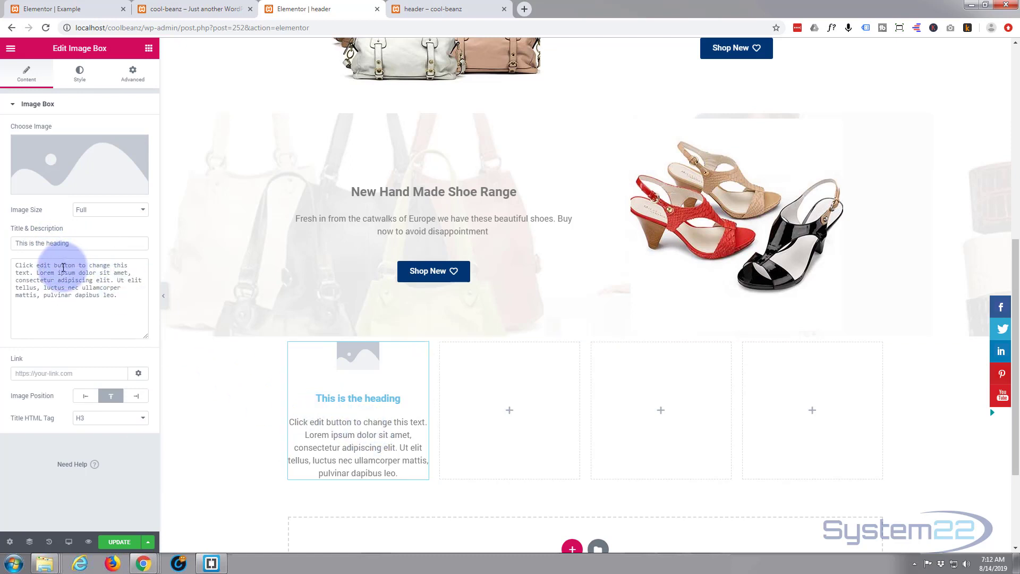
{"action": "mouse_move", "coordinate": [77, 153]}
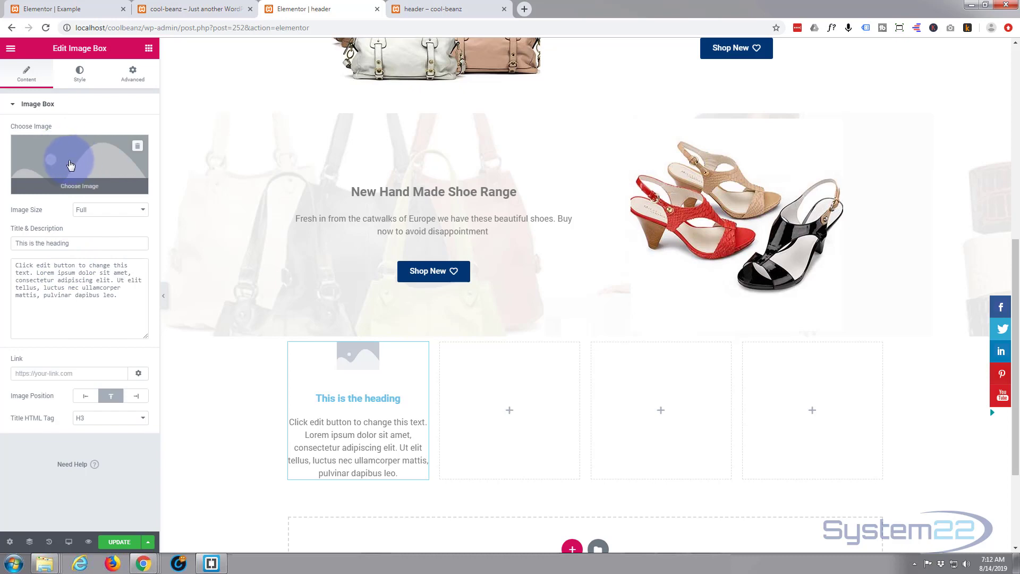
{"action": "left_click", "coordinate": [77, 165]}
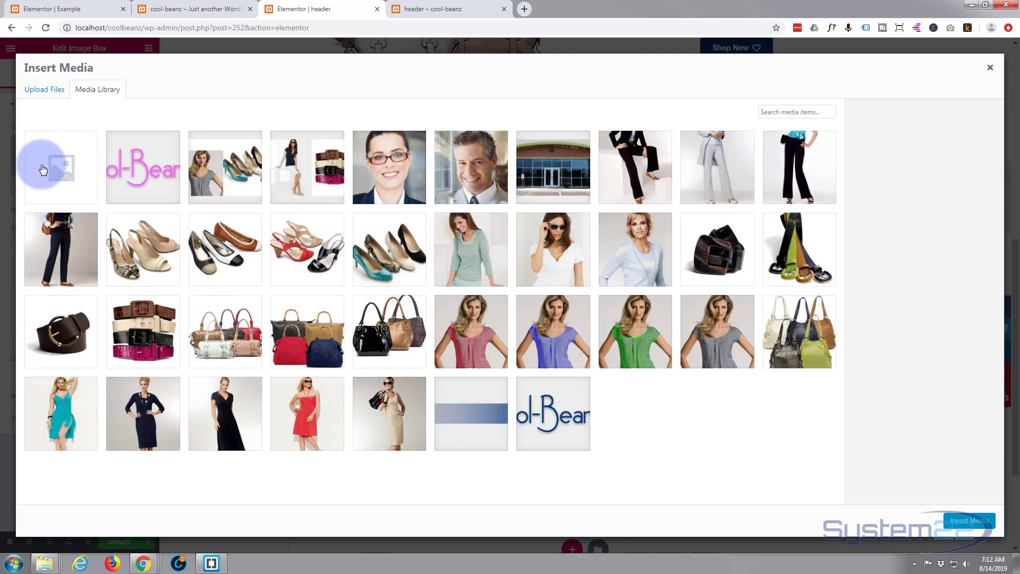
{"action": "left_click", "coordinate": [138, 257]}
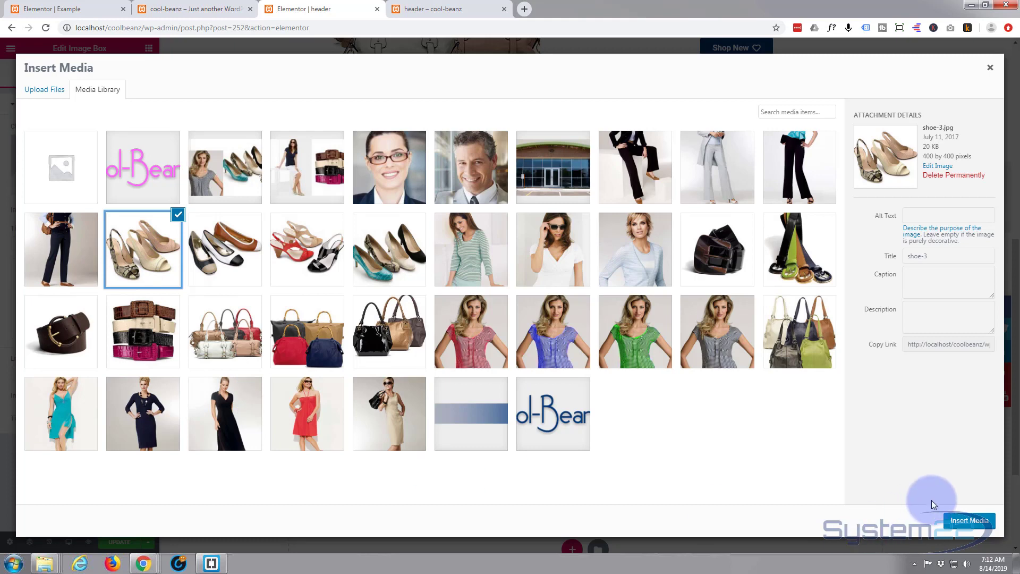
{"action": "left_click", "coordinate": [969, 521]}
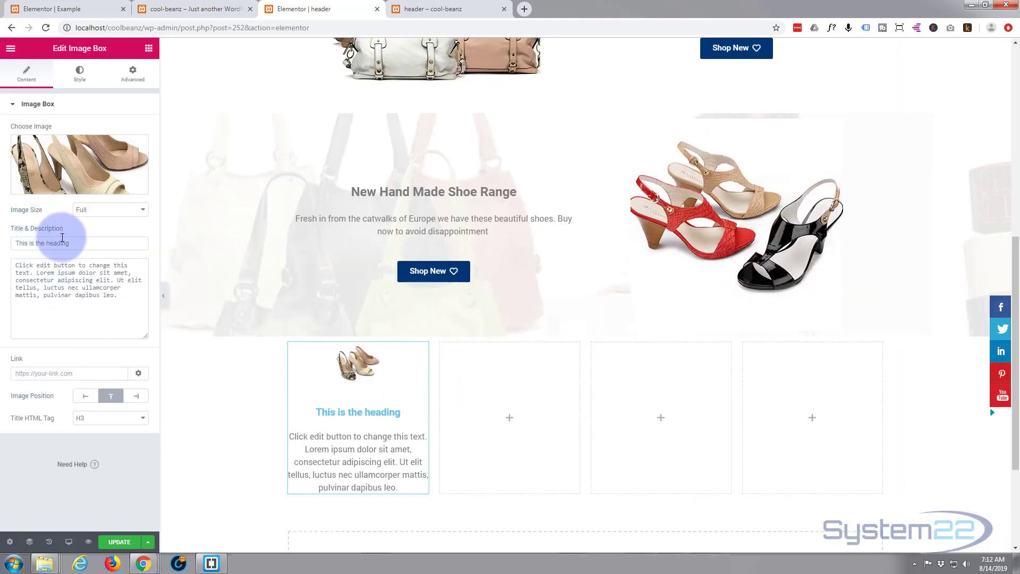
- Set the image box title to 'Daily Fashion' and description to 'Daily fashion shoe sale starting today'
{"action": "left_click_drag", "start_coordinate": [74, 243], "coordinate": [10, 244]}
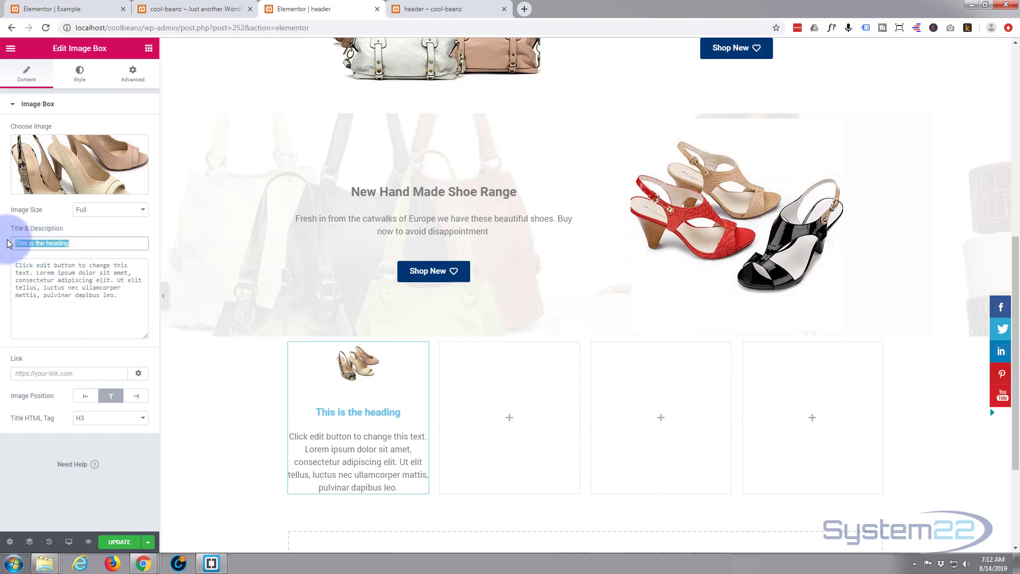
{"action": "type", "text": "Dail"}
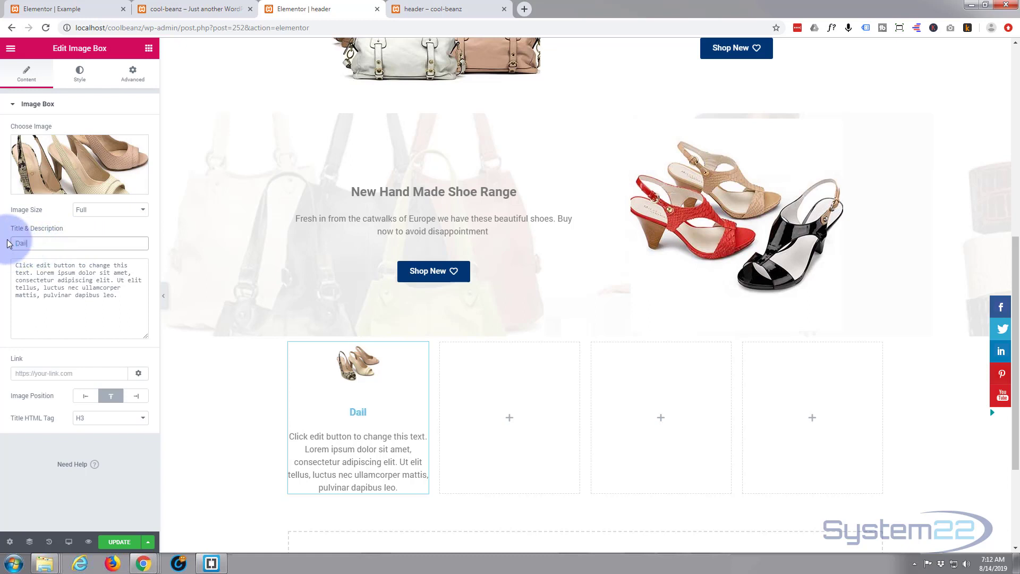
{"action": "type", "text": "y Fashion"}
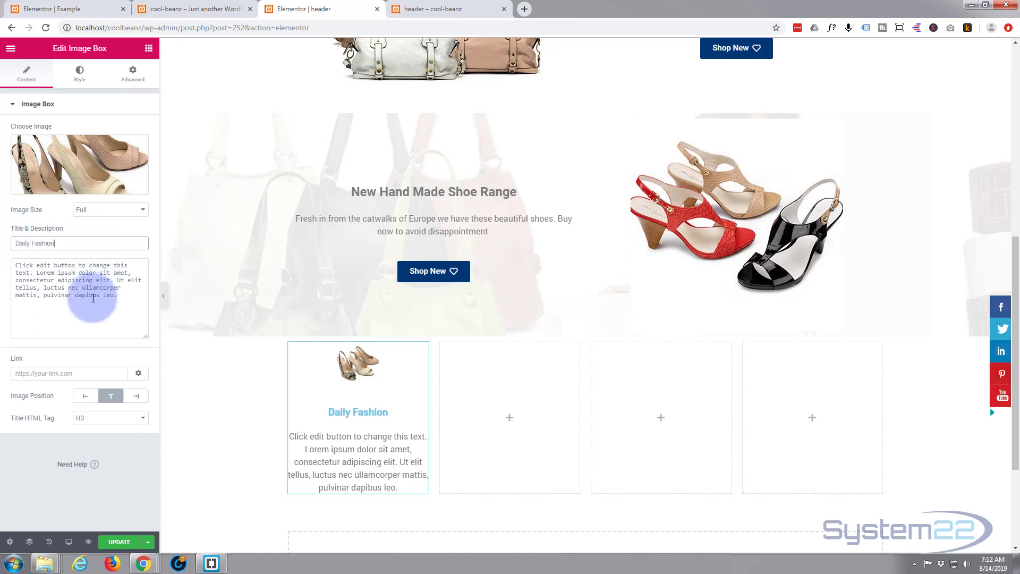
{"action": "left_click", "coordinate": [30, 263]}
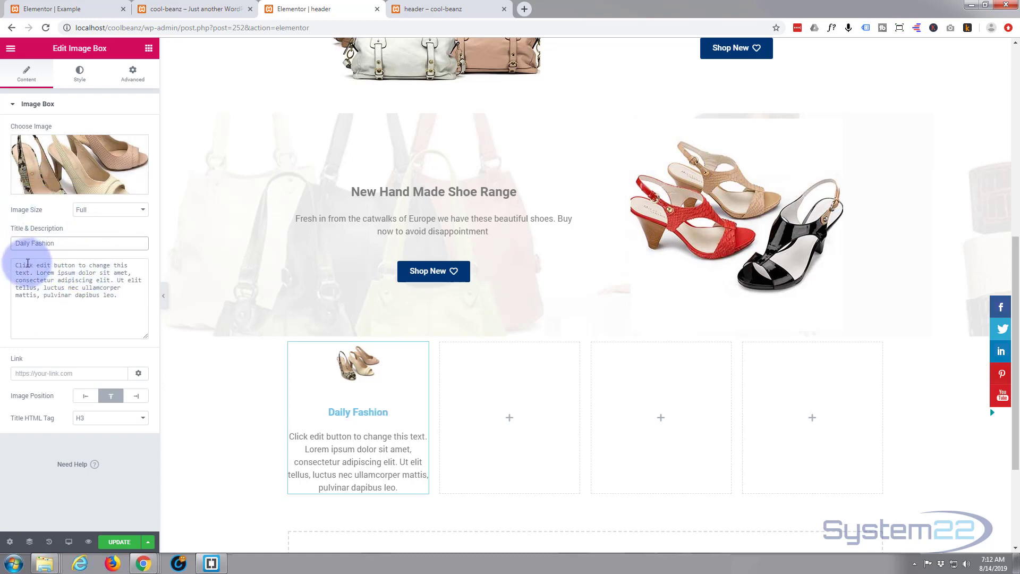
{"action": "left_click_drag", "start_coordinate": [16, 264], "coordinate": [120, 299]}
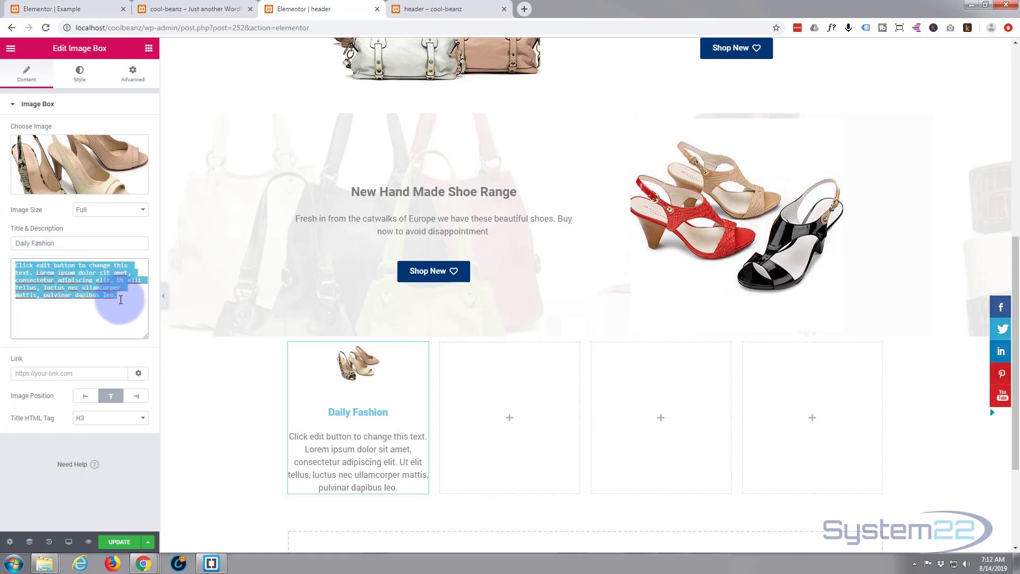
{"action": "type", "text": "Dail"}
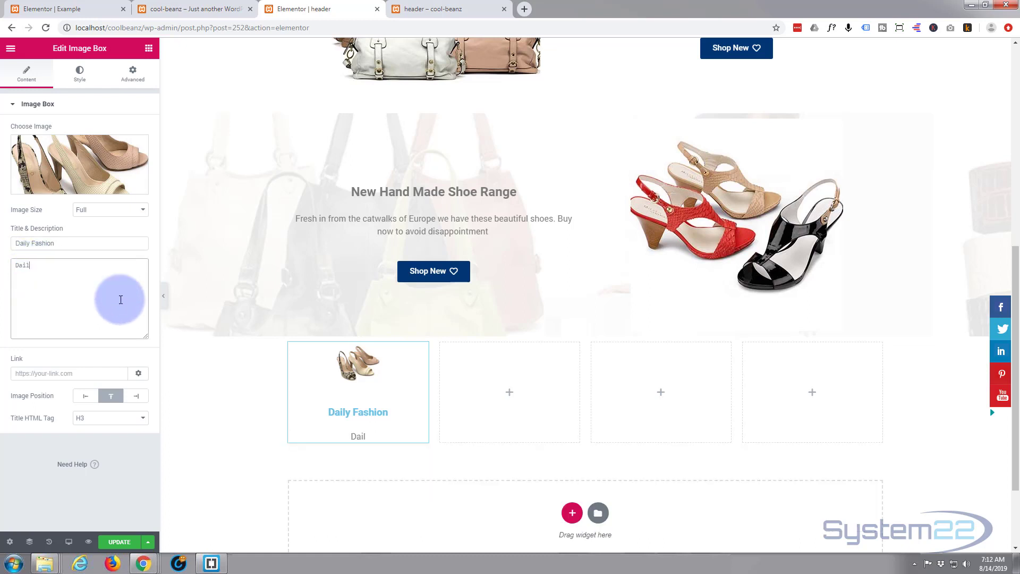
{"action": "type", "text": "y fashion shoe"}
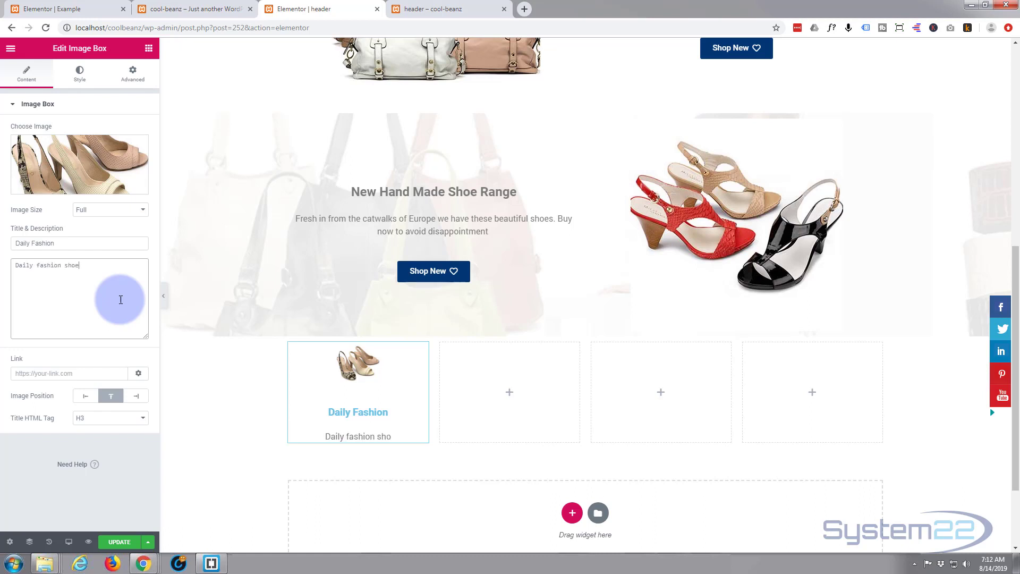
{"action": "type", "text": " sale st"}
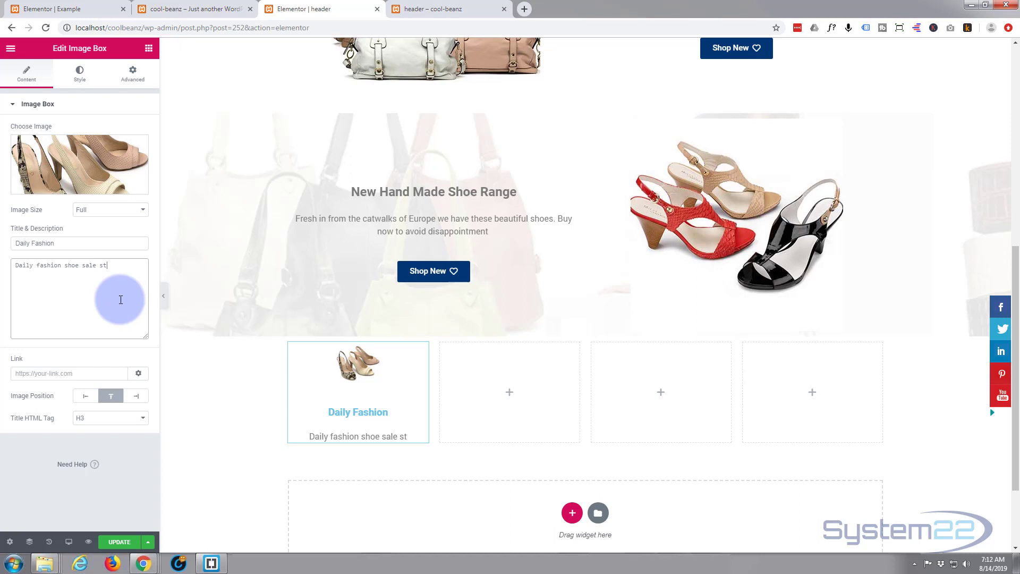
{"action": "type", "text": "artin"}
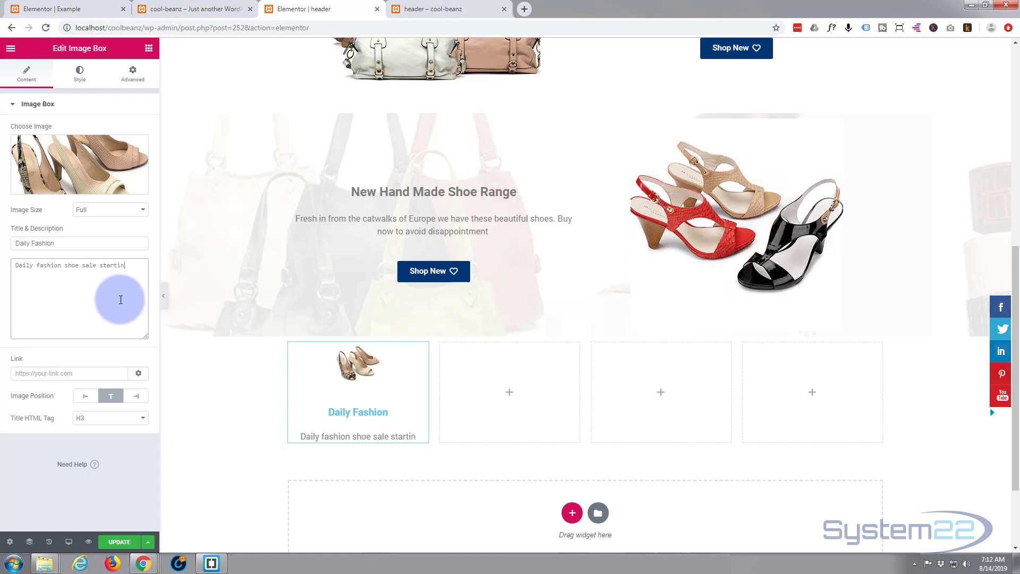
{"action": "type", "text": "g today."}
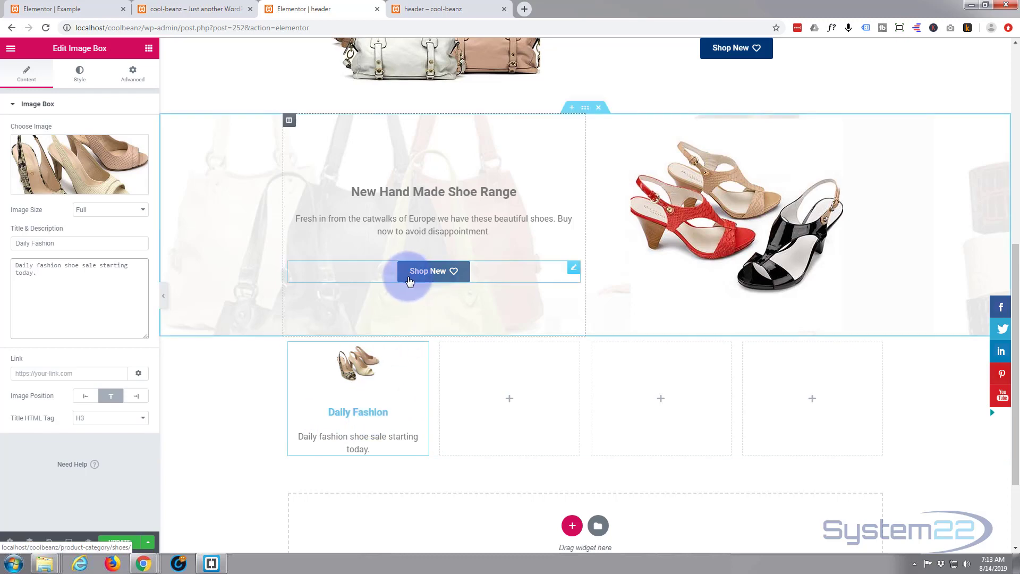
- On the live header preview, inspect the Shop New button and copy its #033772 background colour
{"action": "left_click", "coordinate": [453, 8]}
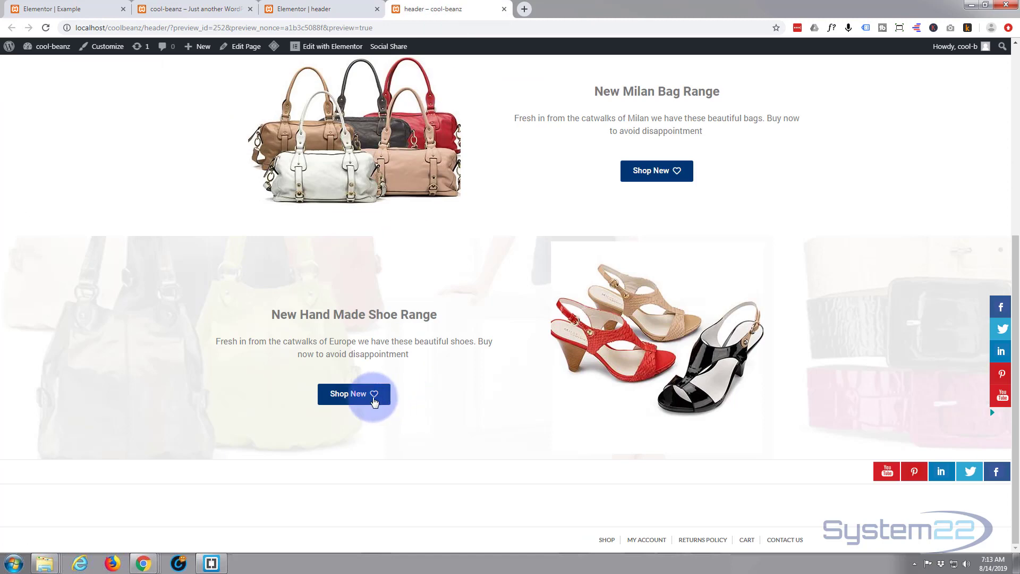
{"action": "right_click", "coordinate": [322, 406]}
{"action": "left_click", "coordinate": [349, 503]}
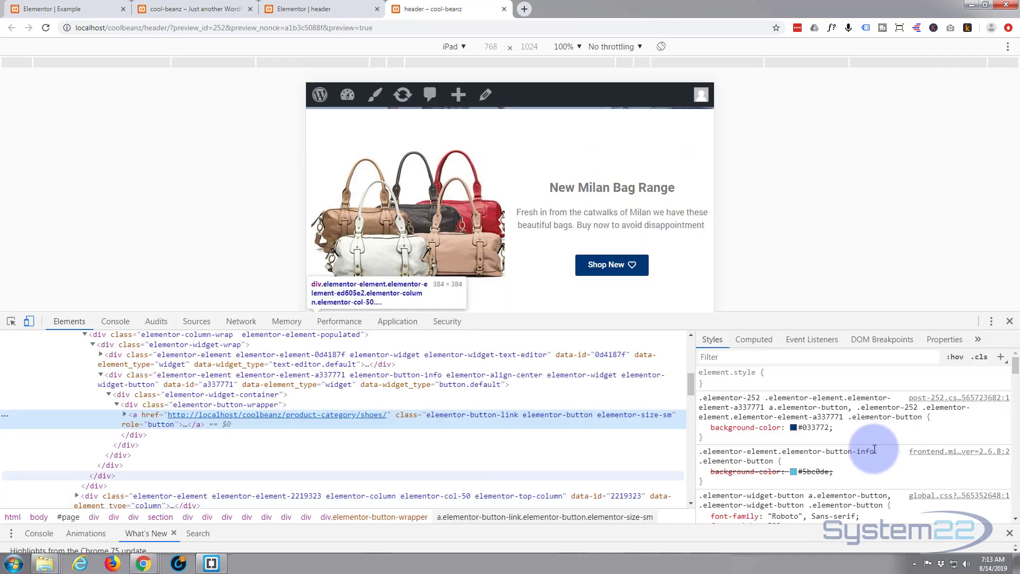
{"action": "left_click", "coordinate": [812, 429]}
{"action": "key", "text": "ctrl+c"}
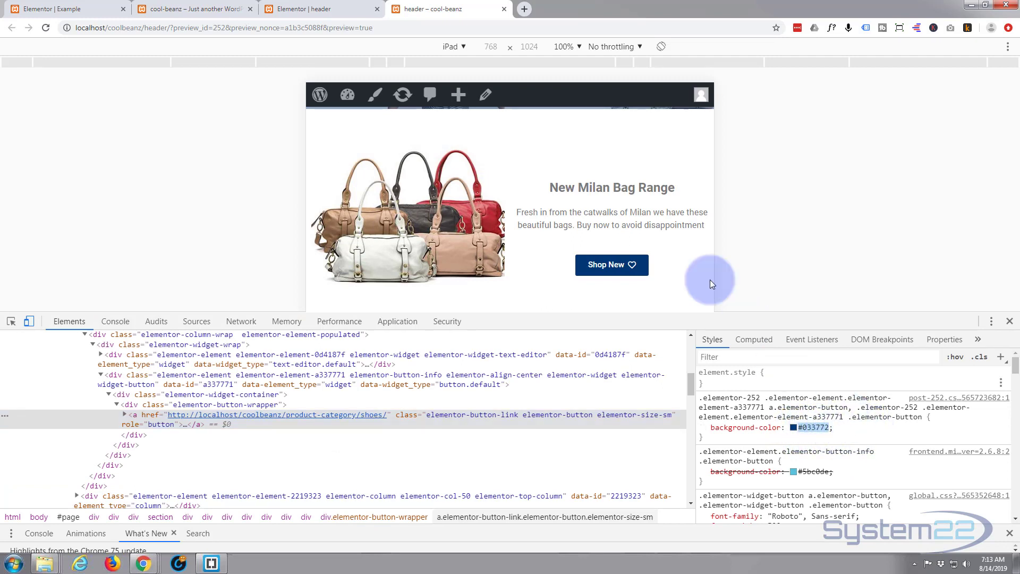
- Turn off the device toolbar and close DevTools, returning to the full-width preview
{"action": "left_click", "coordinate": [30, 322]}
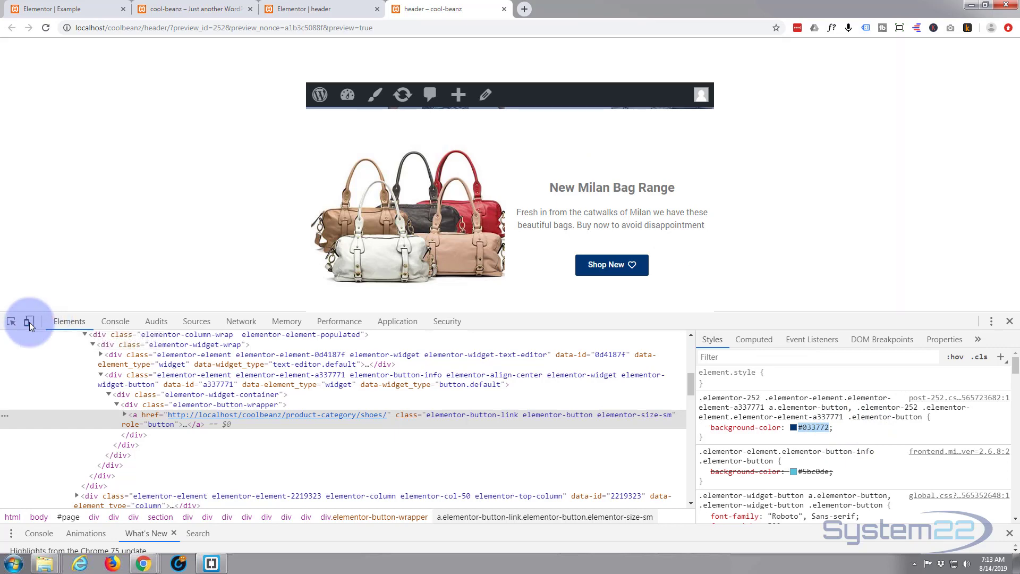
{"action": "left_click", "coordinate": [29, 322]}
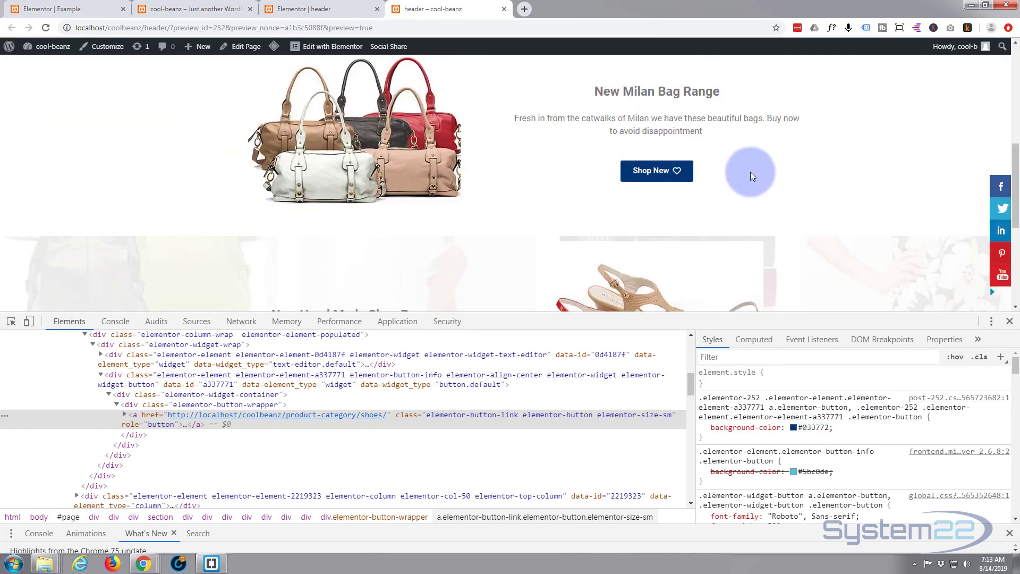
{"action": "right_click", "coordinate": [658, 178]}
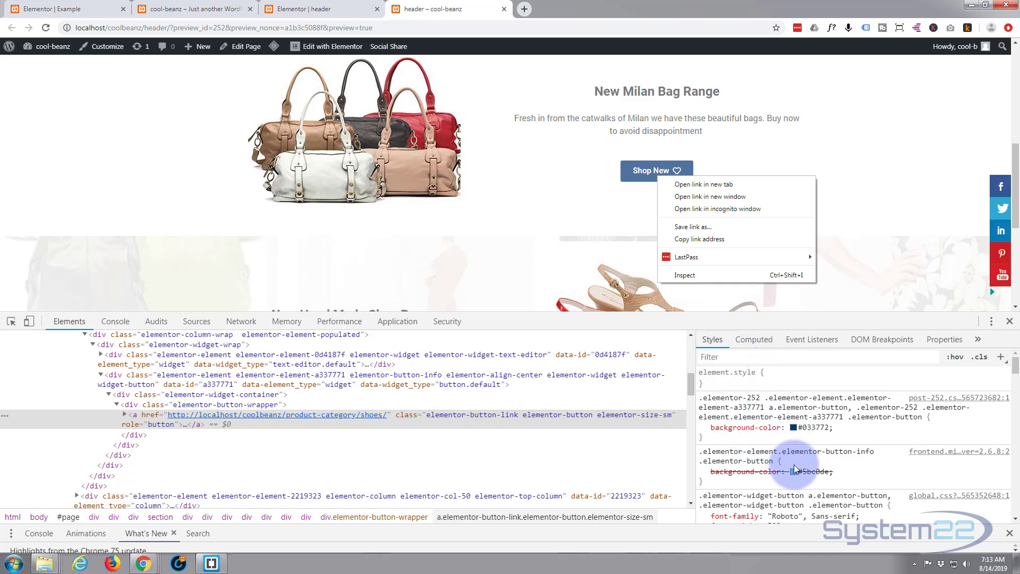
{"action": "left_click", "coordinate": [1010, 321]}
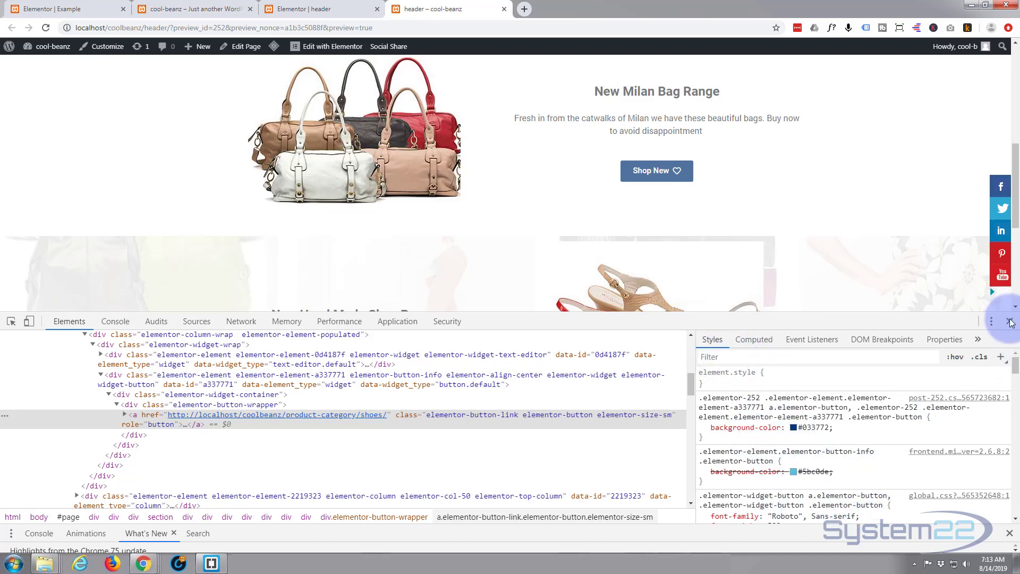
{"action": "left_click", "coordinate": [1009, 321]}
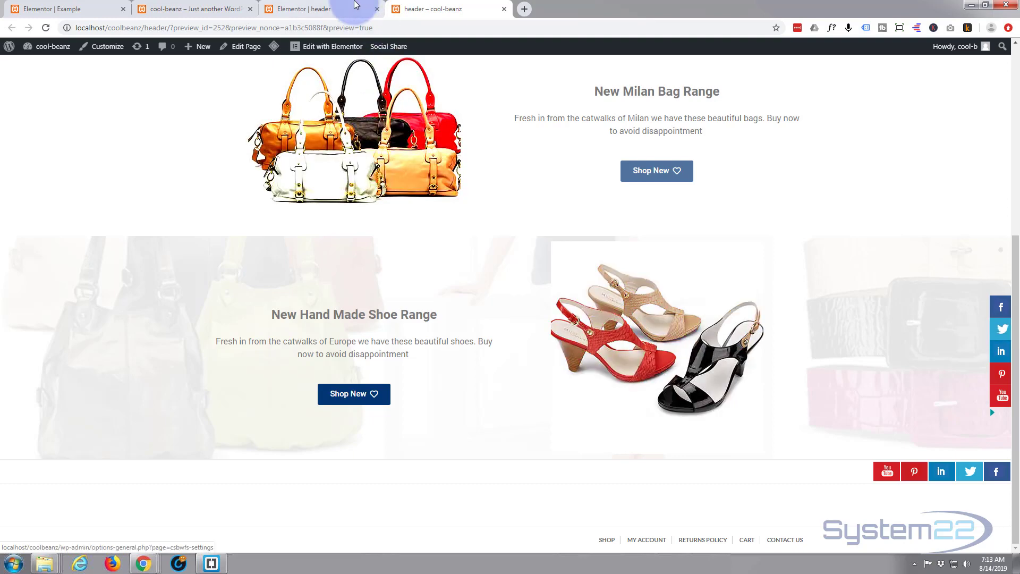
- Back in Elementor, set the Daily Fashion image width to 100% and its spacing to 0
{"action": "left_click", "coordinate": [338, 12]}
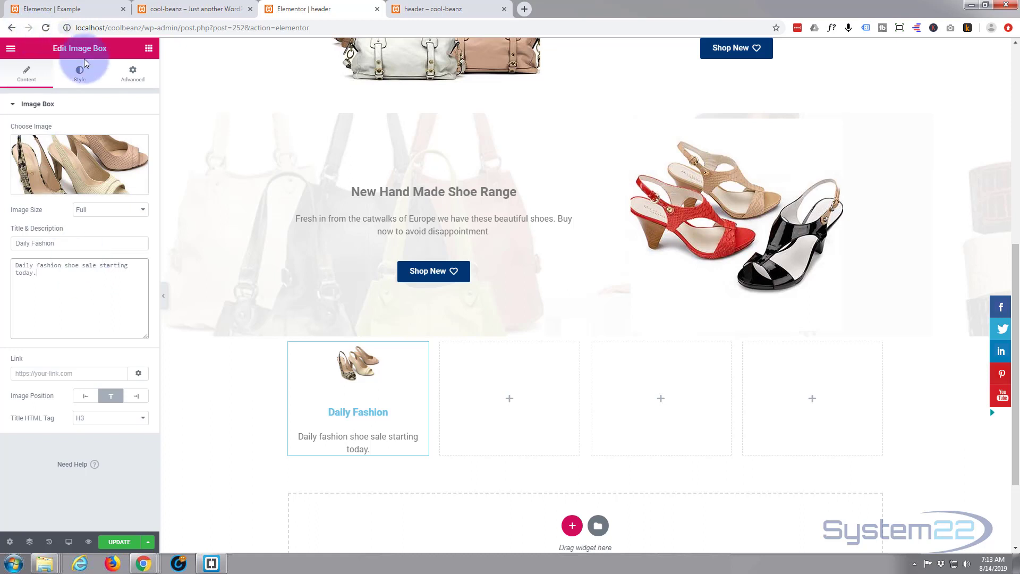
{"action": "left_click", "coordinate": [82, 73]}
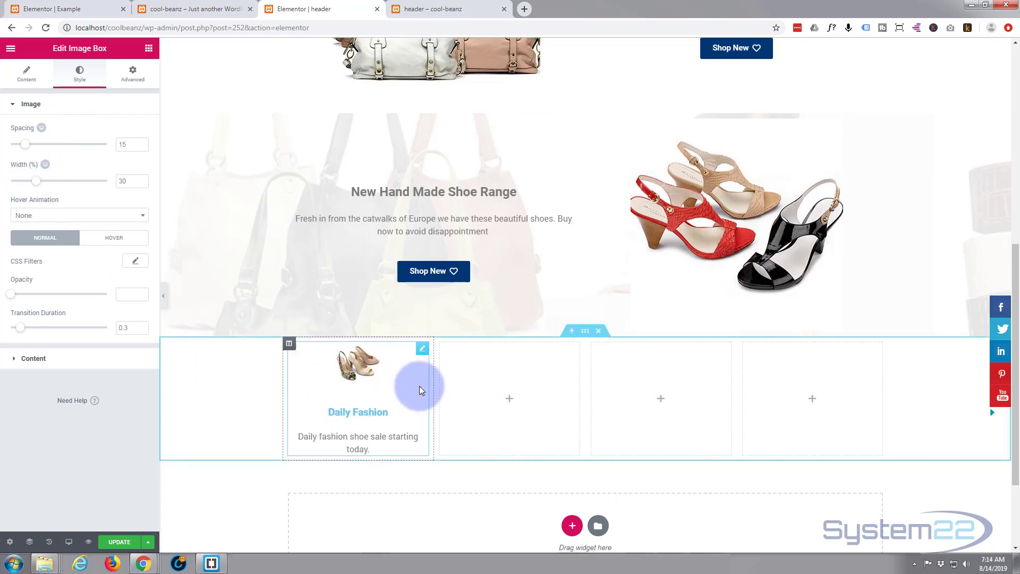
{"action": "left_click_drag", "start_coordinate": [36, 181], "coordinate": [117, 188]}
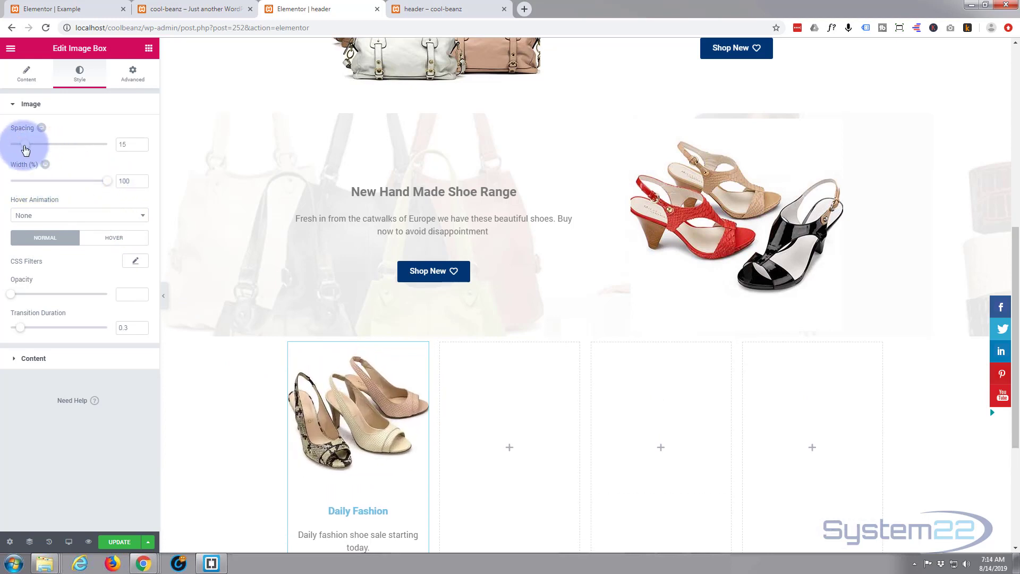
{"action": "left_click_drag", "start_coordinate": [14, 152], "coordinate": [1, 160]}
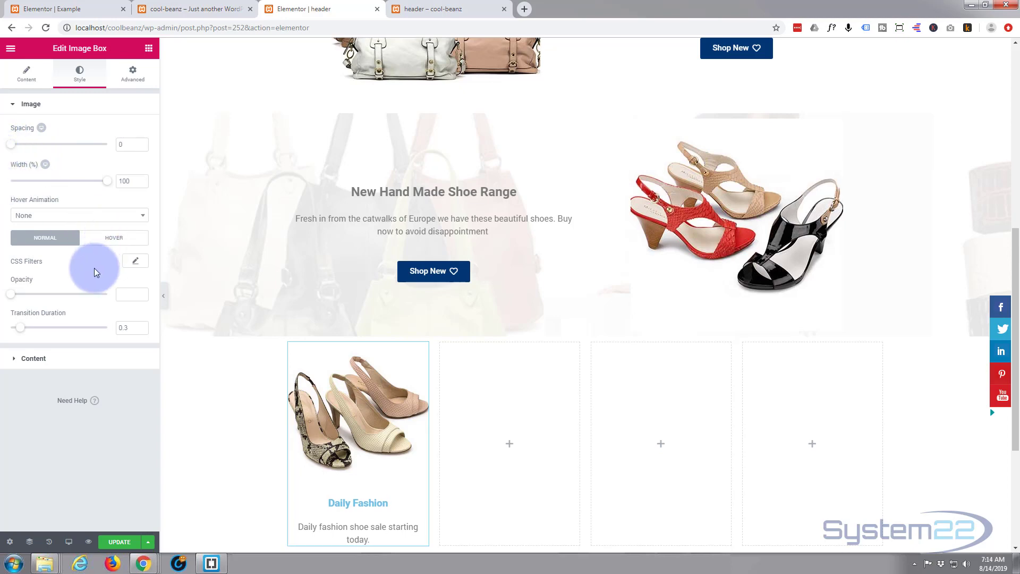
{"action": "scroll", "coordinate": [240, 445], "scroll_direction": "down", "scroll_amount": 2}
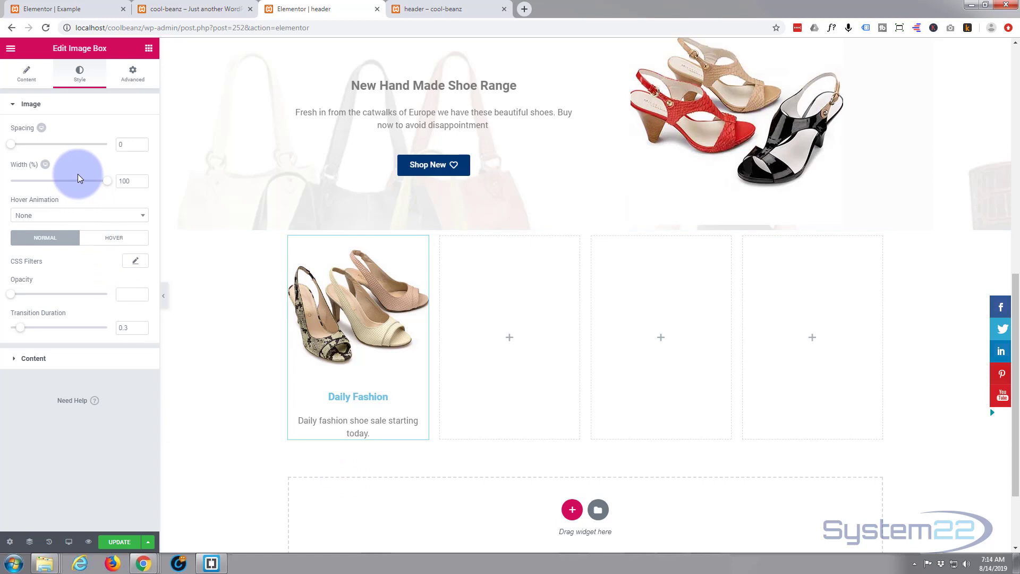
- Color the Daily Fashion title dark blue #033772
{"action": "left_click", "coordinate": [27, 74]}
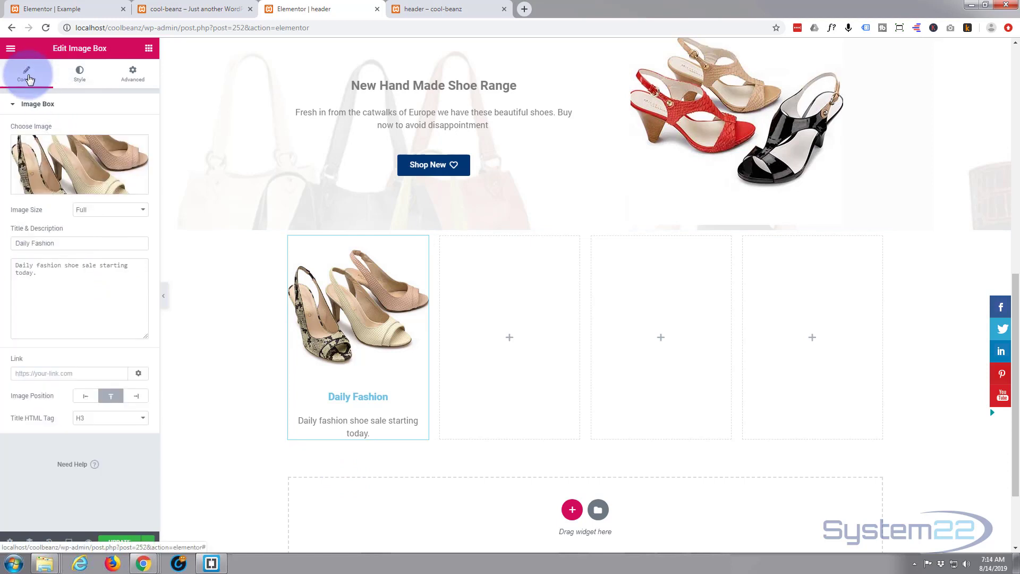
{"action": "left_click", "coordinate": [78, 71]}
{"action": "left_click", "coordinate": [13, 104]}
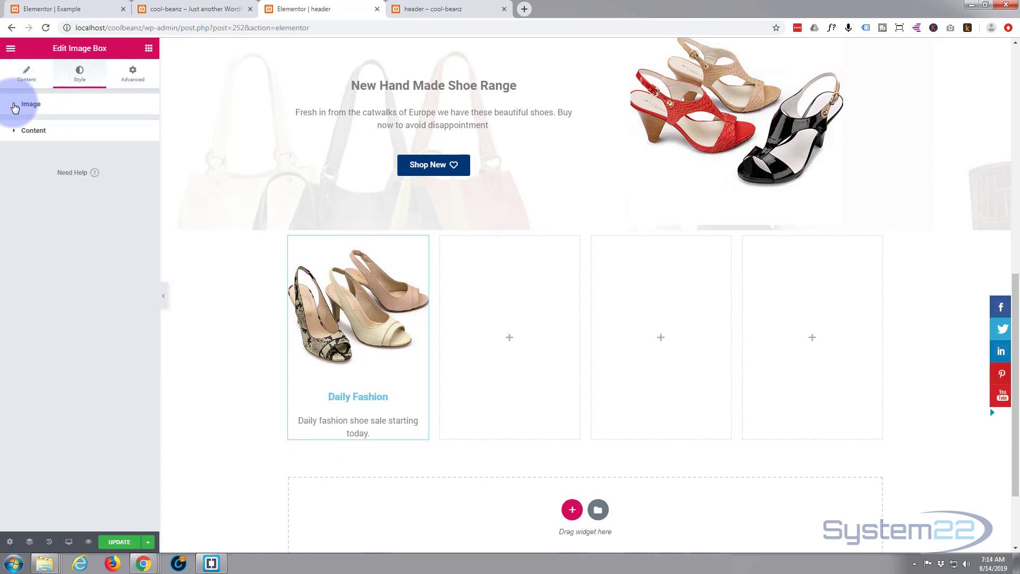
{"action": "left_click", "coordinate": [13, 136]}
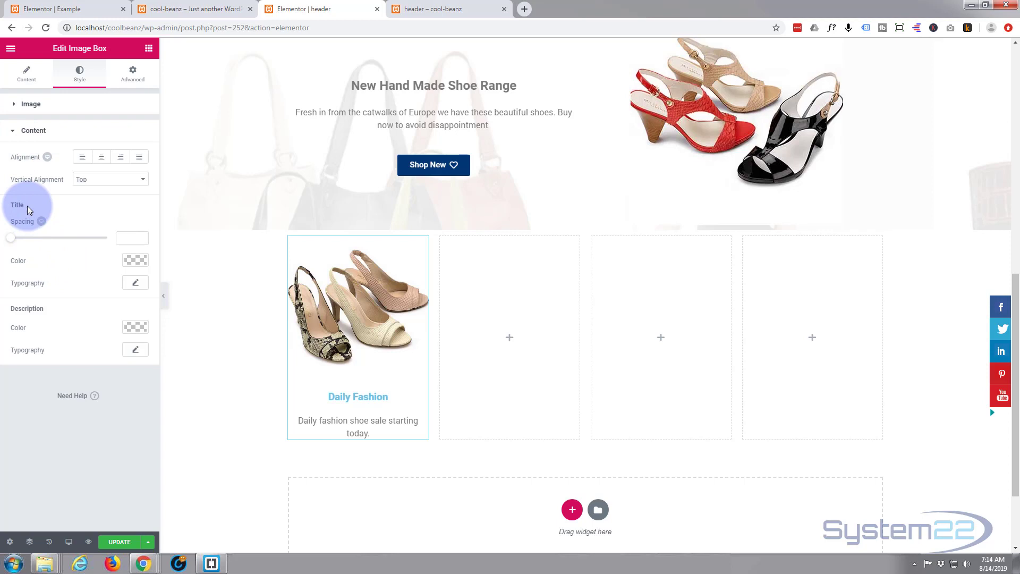
{"action": "left_click", "coordinate": [135, 259]}
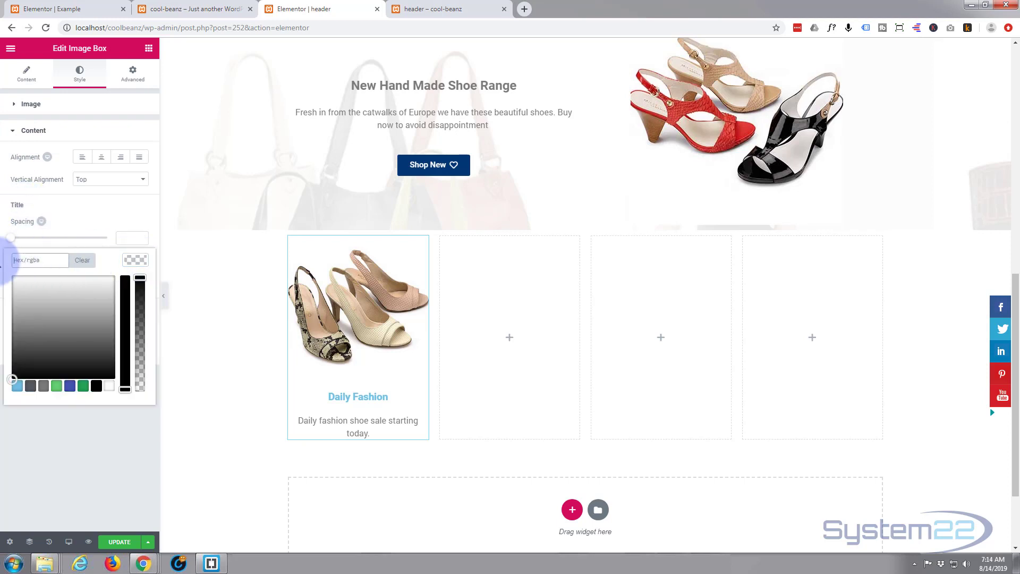
{"action": "key", "text": "ctrl+v"}
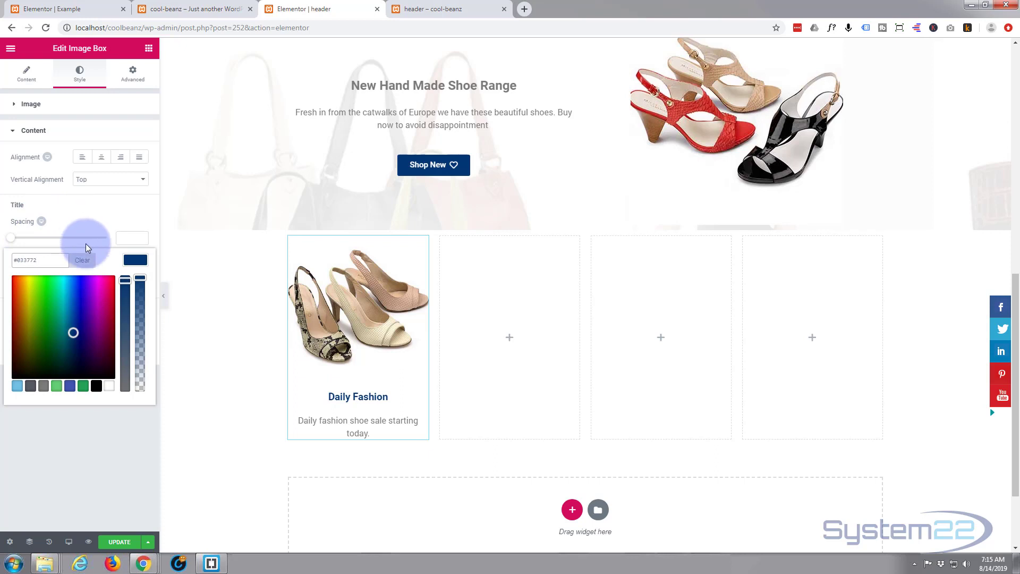
{"action": "left_click", "coordinate": [134, 260]}
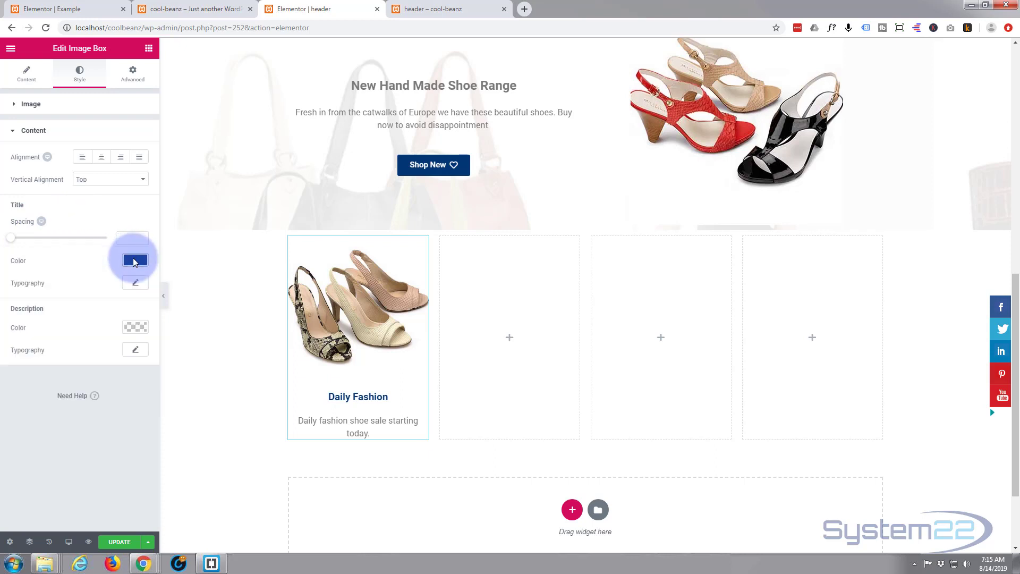
- Set the title's typography transform to Uppercase so it reads 'DAILY FASHION'
{"action": "left_click", "coordinate": [136, 285]}
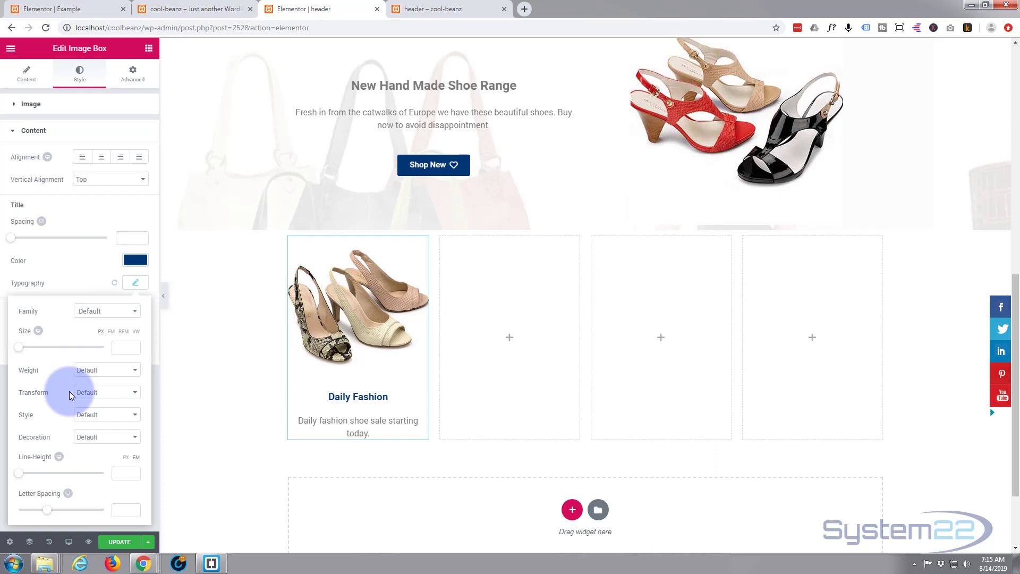
{"action": "left_click", "coordinate": [130, 394]}
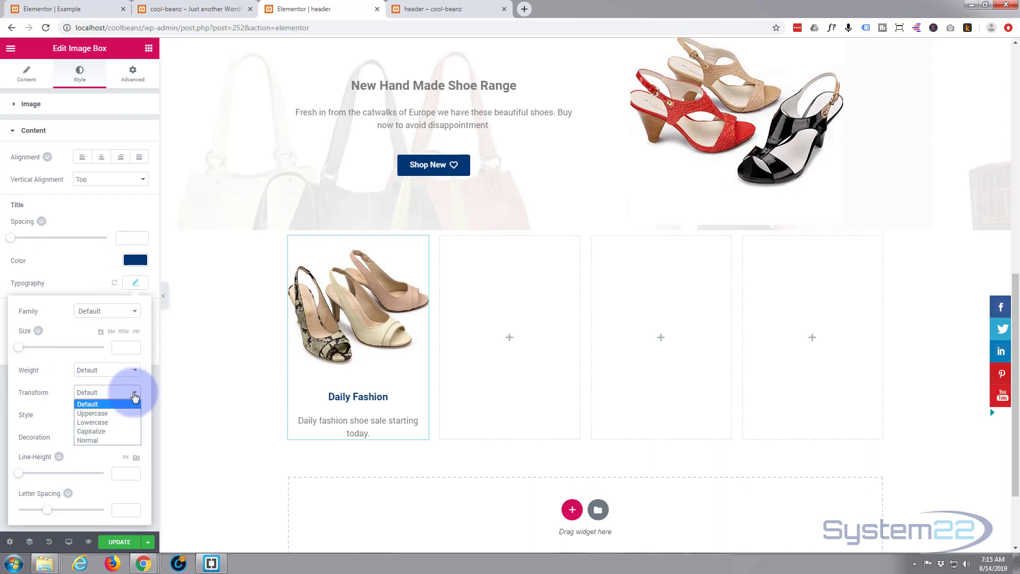
{"action": "left_click", "coordinate": [113, 413]}
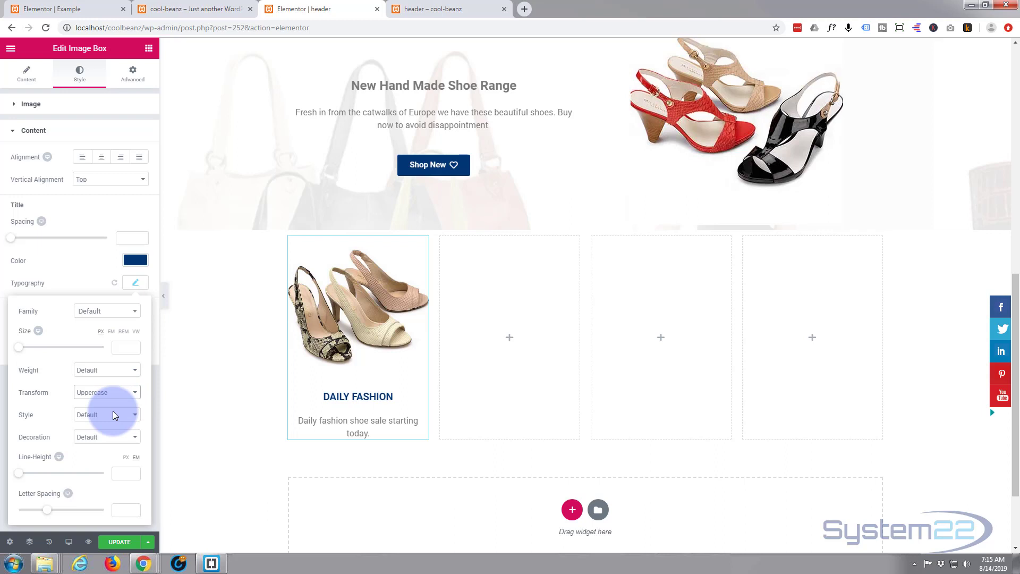
- Append "Don't miss out!" after "today." in the Daily Fashion description
{"action": "left_click", "coordinate": [31, 76]}
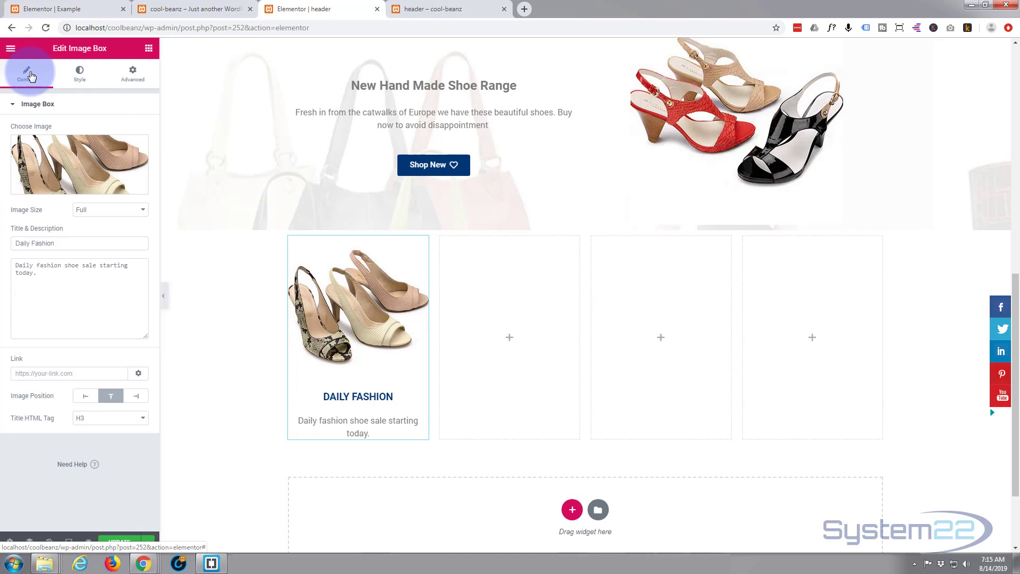
{"action": "left_click", "coordinate": [51, 278]}
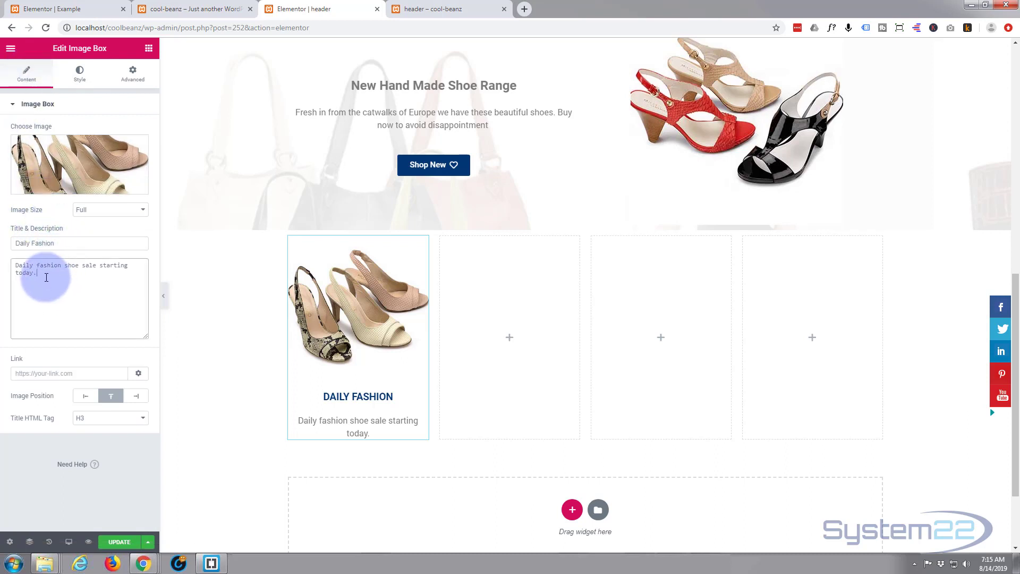
{"action": "type", "text": "Don't miss out"}
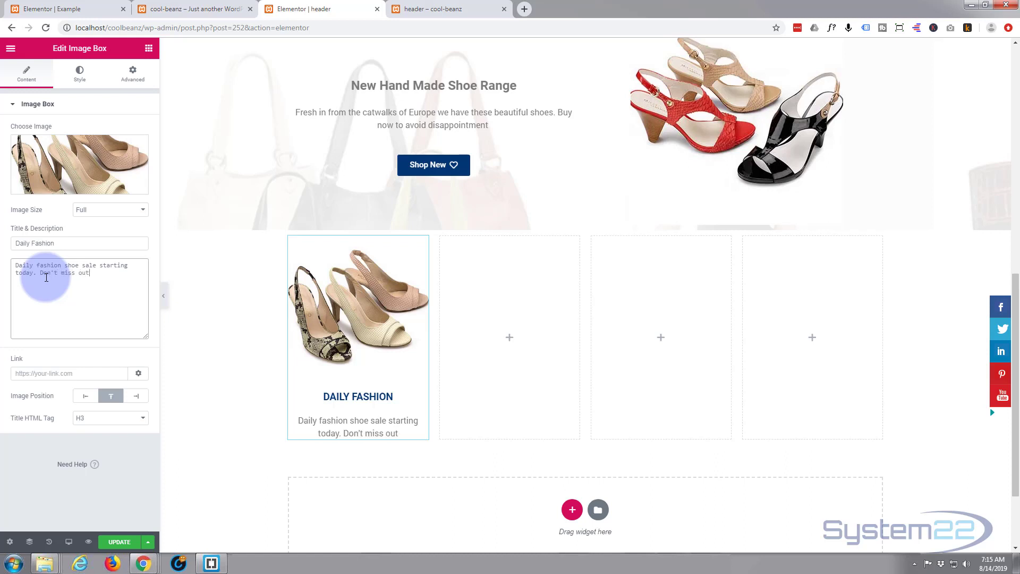
{"action": "type", "text": "!"}
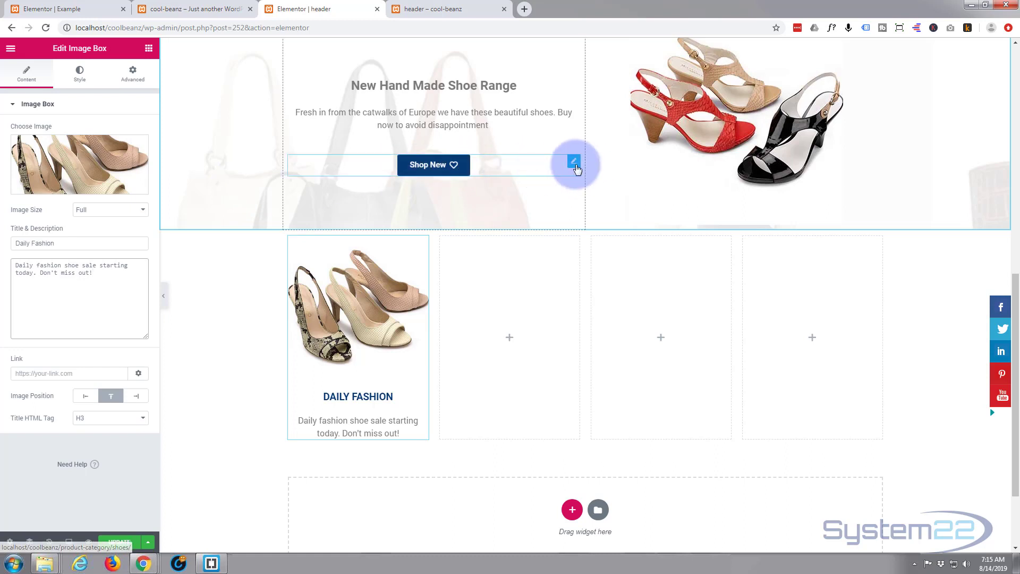
- Duplicate the Shop New button and move the copy beneath the Daily Fashion image box
{"action": "right_click", "coordinate": [439, 170]}
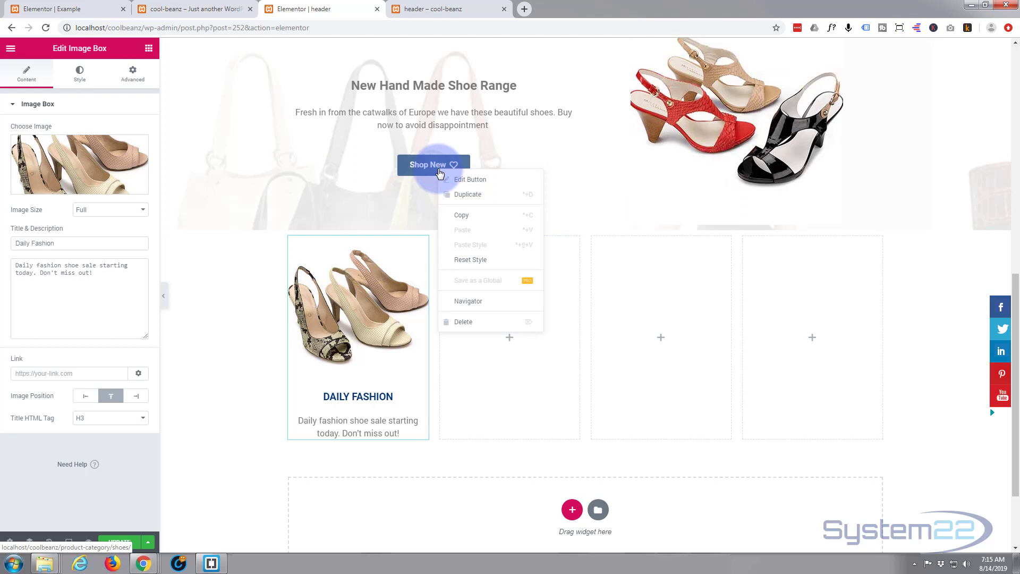
{"action": "left_click", "coordinate": [466, 195]}
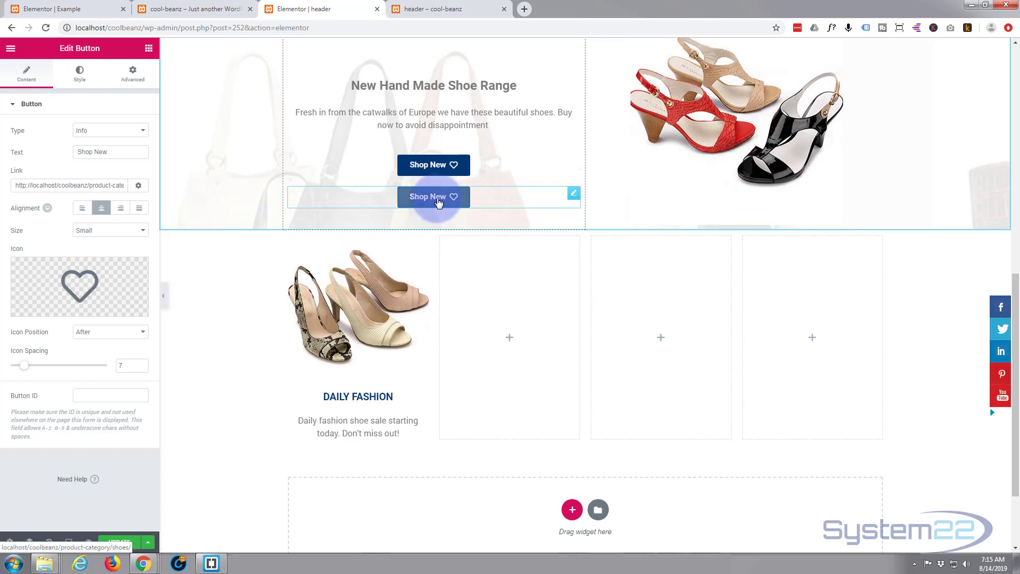
{"action": "left_click_drag", "start_coordinate": [438, 202], "coordinate": [342, 346]}
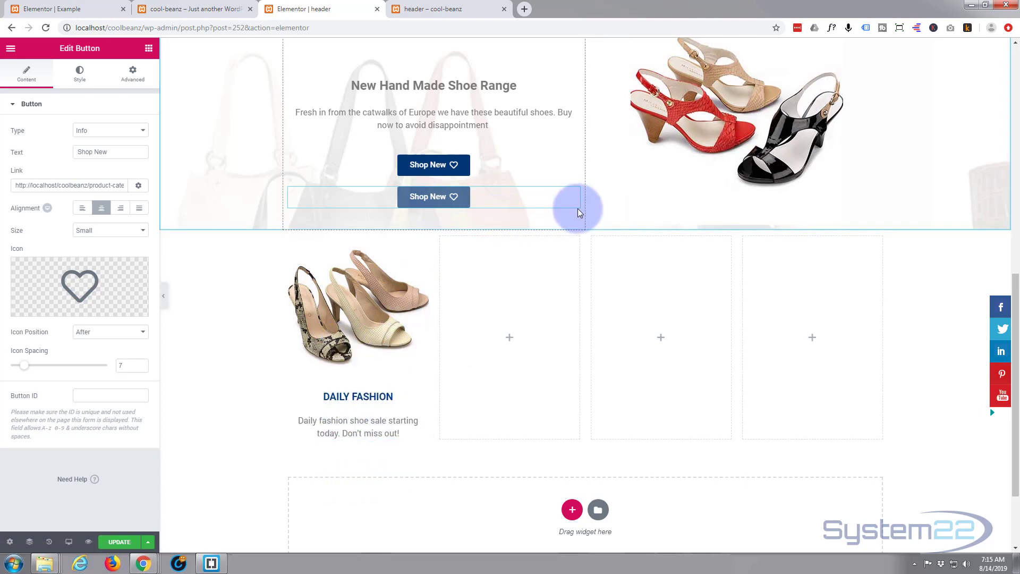
{"action": "left_click_drag", "start_coordinate": [573, 199], "coordinate": [375, 432]}
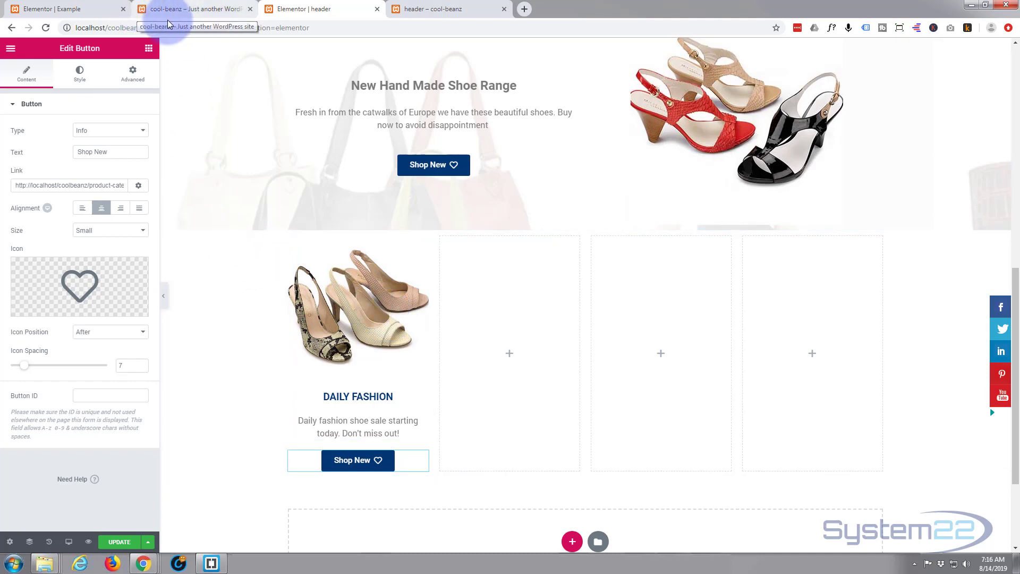
- Copy the SHOES category link address from the Cool-BeanZ store's All Categories list
{"action": "left_click", "coordinate": [141, 10]}
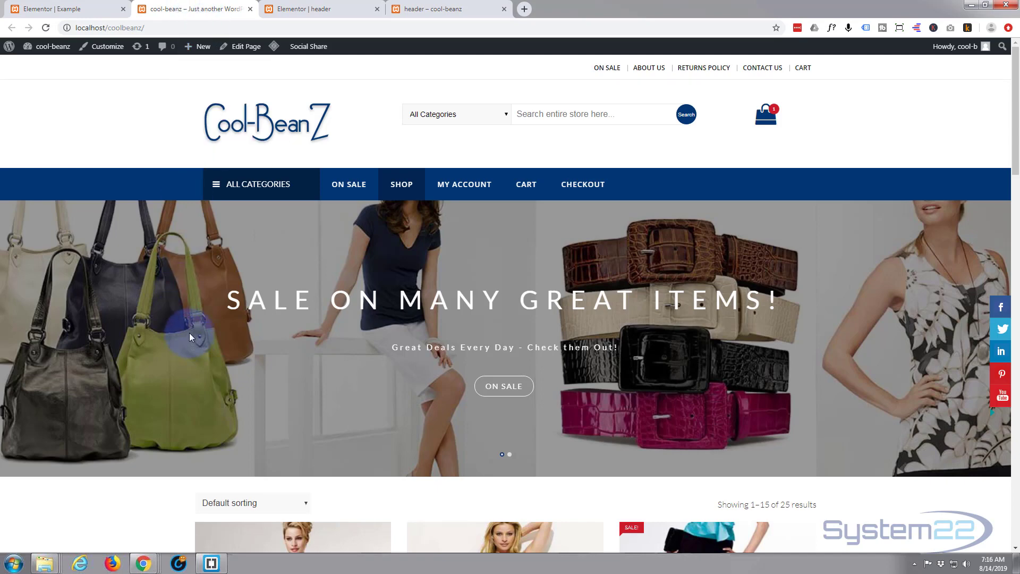
{"action": "left_click", "coordinate": [276, 190]}
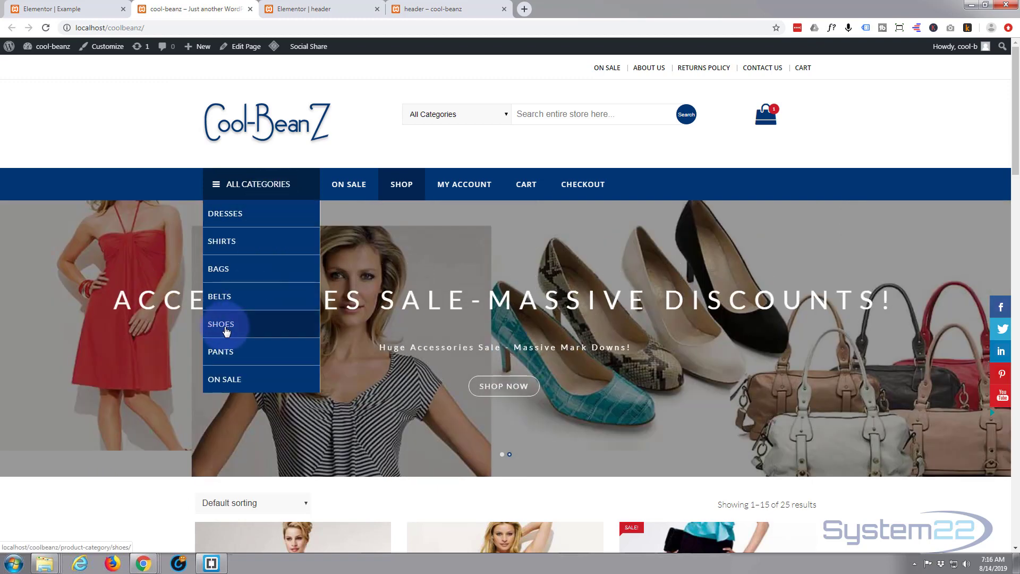
{"action": "right_click", "coordinate": [226, 330]}
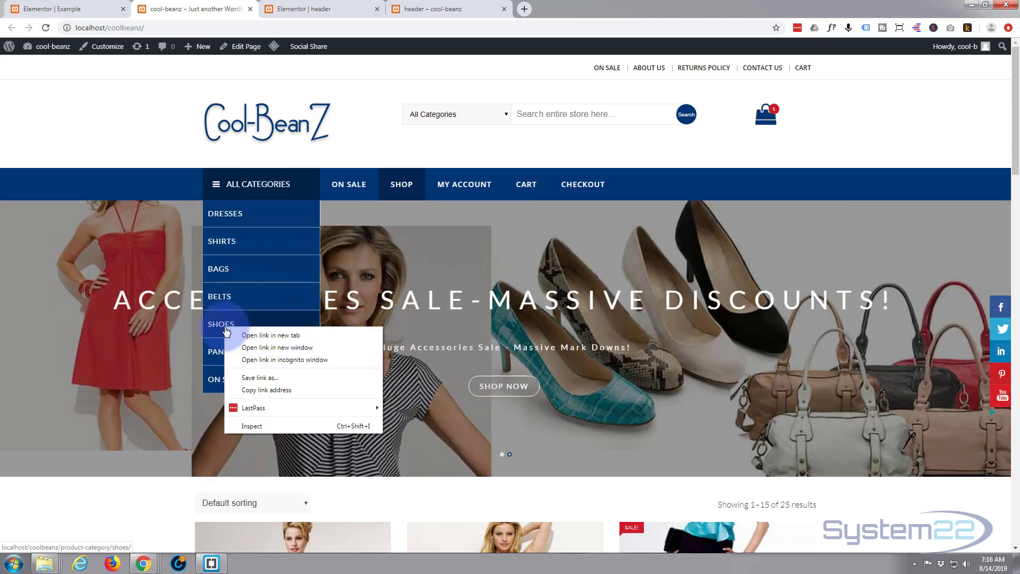
{"action": "left_click", "coordinate": [261, 391]}
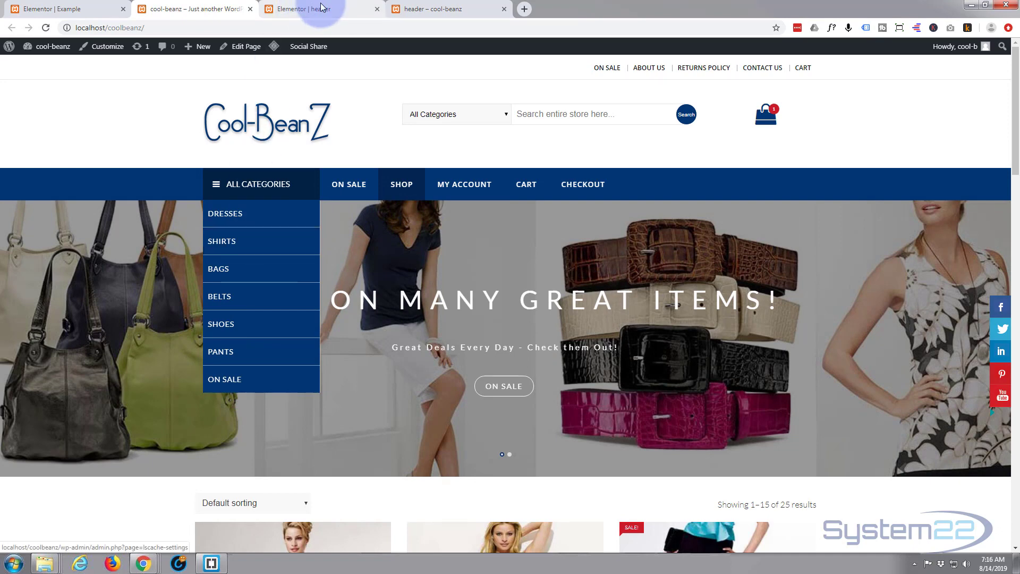
- Set the Daily Fashion image box link to the pasted …/product-category/shoes/ address
{"action": "left_click", "coordinate": [321, 10]}
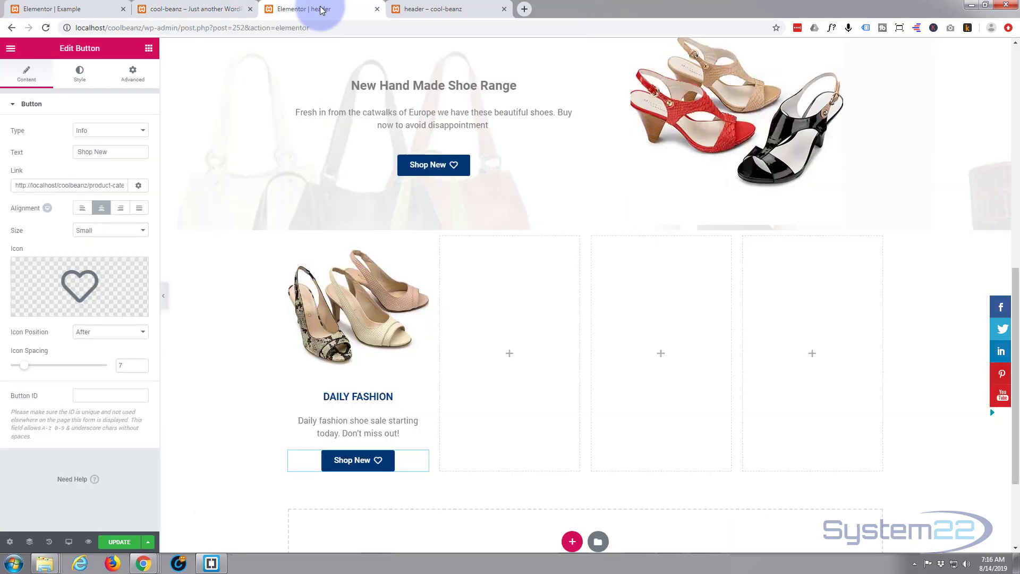
{"action": "left_click", "coordinate": [343, 319]}
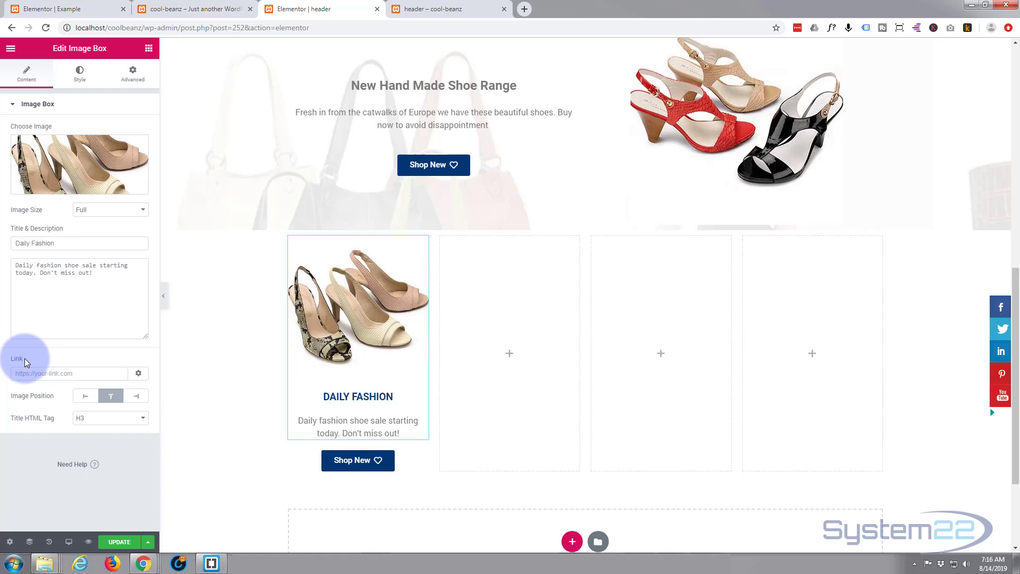
{"action": "left_click", "coordinate": [17, 376]}
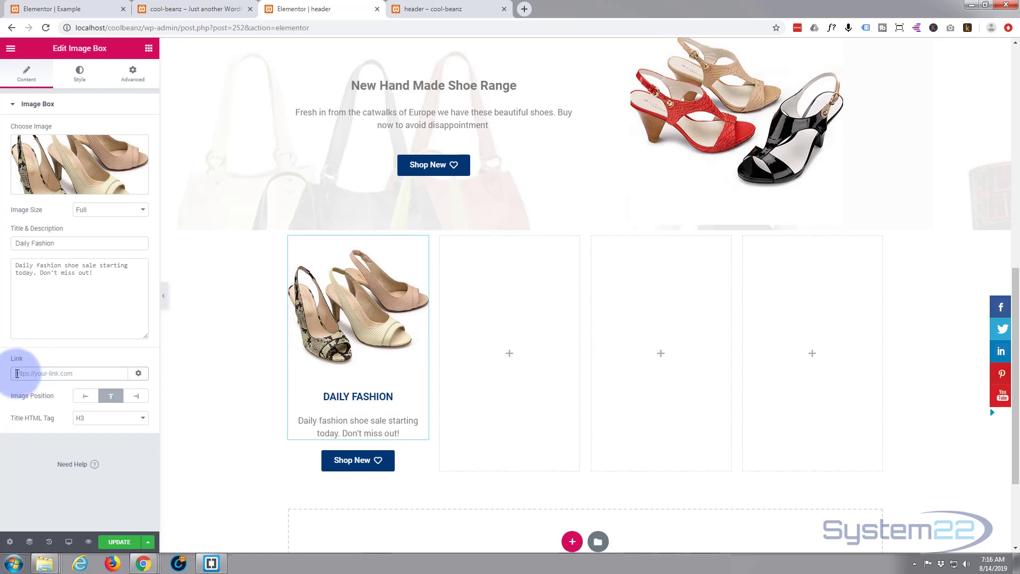
{"action": "key", "text": "ctrl+v"}
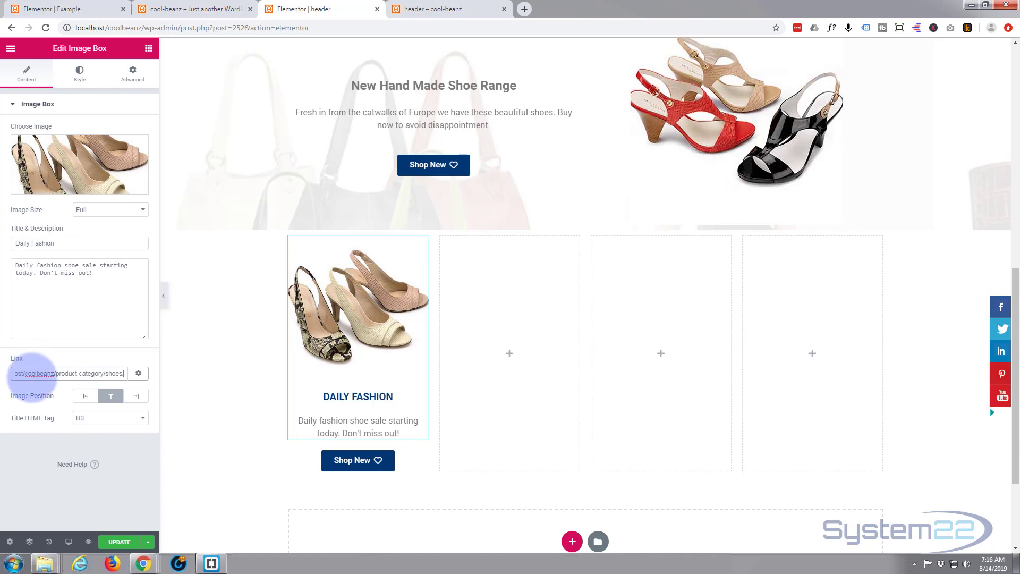
{"action": "key", "text": "BackSpace"}
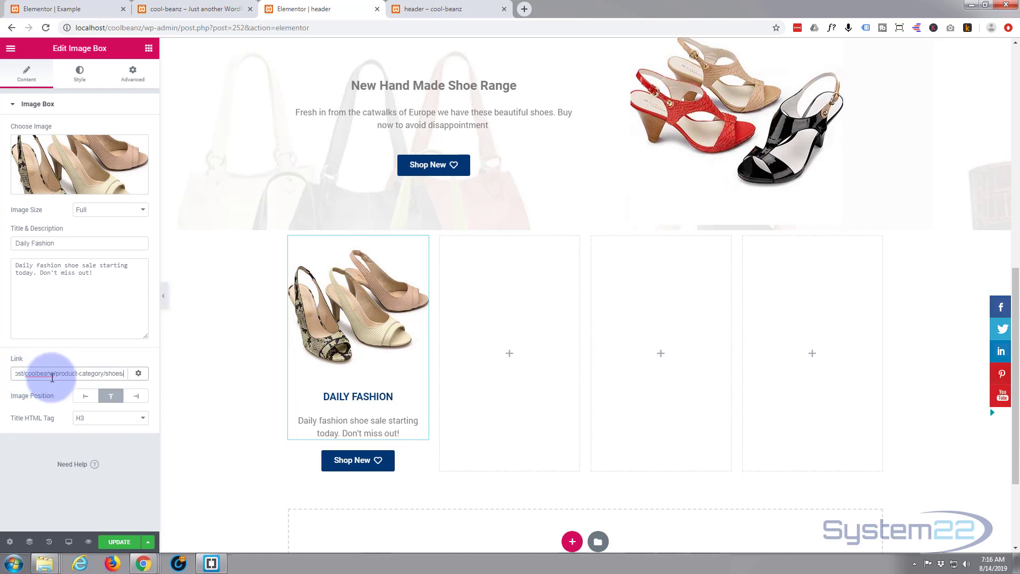
{"action": "type", "text": "/"}
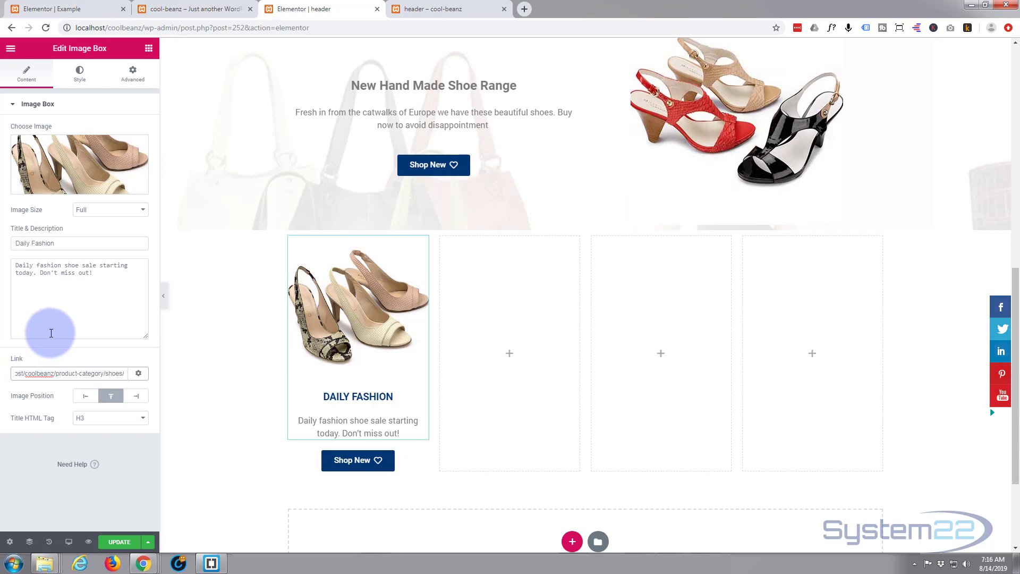
- Verify the Shop New button links to the shoes category, then update the page
{"action": "left_click", "coordinate": [359, 462]}
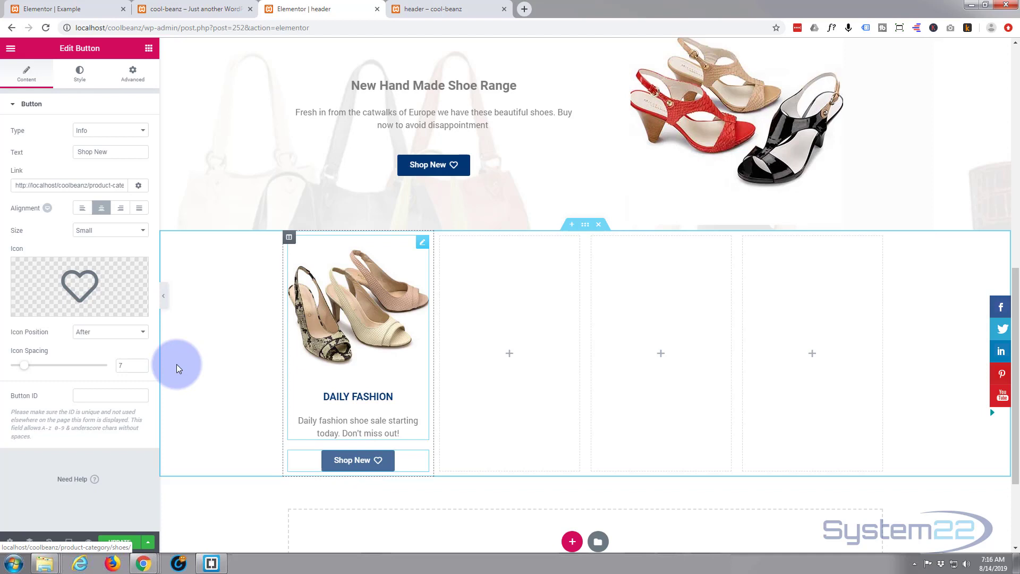
{"action": "left_click_drag", "start_coordinate": [16, 184], "coordinate": [208, 192]}
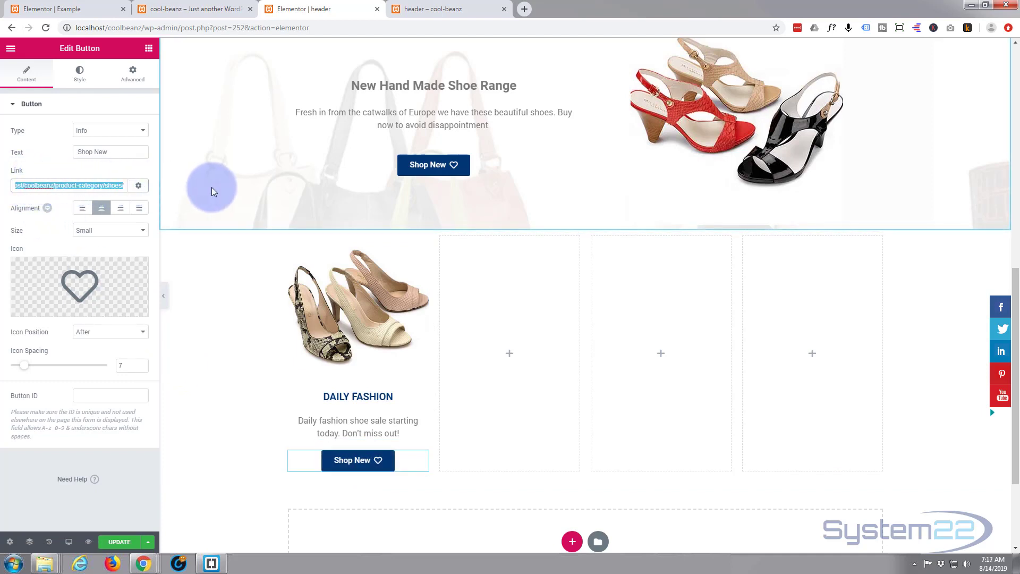
{"action": "left_click", "coordinate": [209, 190]}
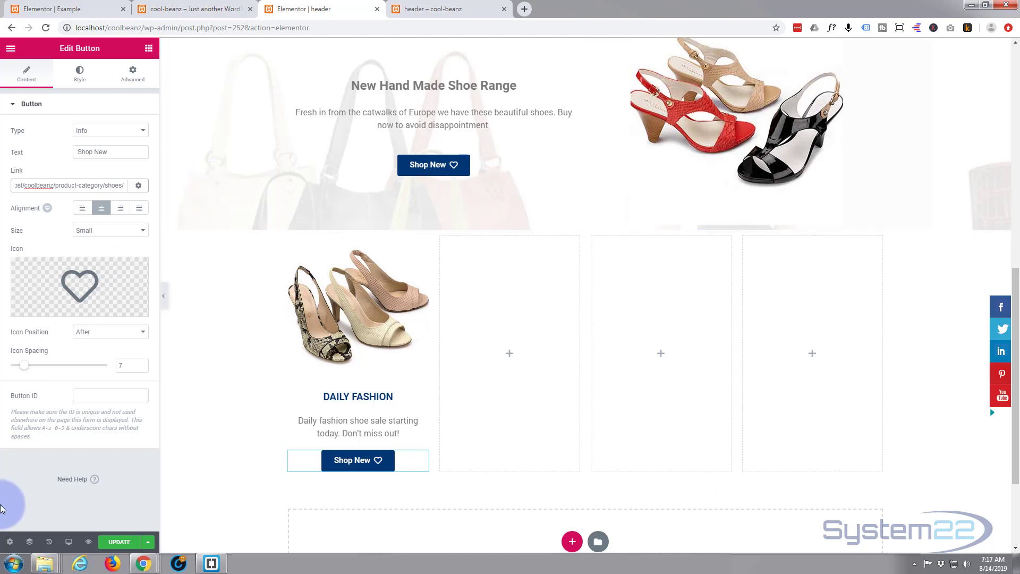
{"action": "left_click", "coordinate": [114, 541]}
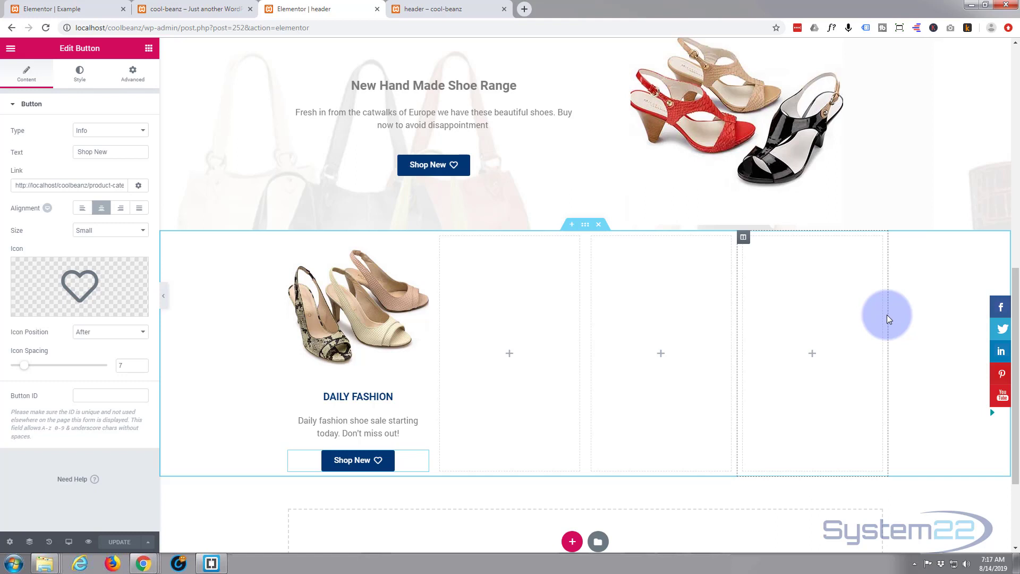
- Preview the saved page and scroll down to the live Daily Fashion box
{"action": "left_click", "coordinate": [89, 542]}
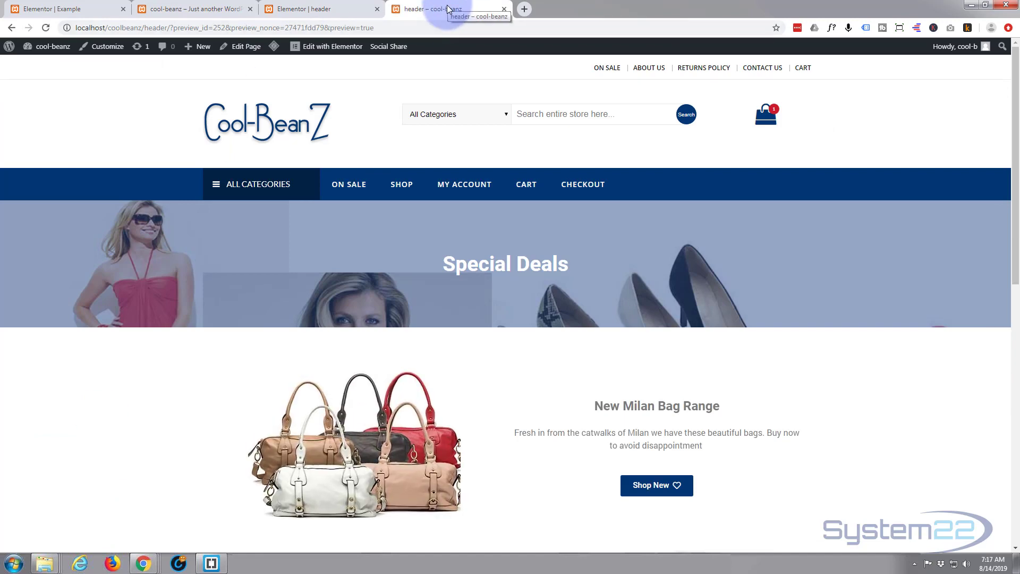
{"action": "scroll", "coordinate": [433, 143], "scroll_direction": "down", "scroll_amount": 4}
{"action": "scroll", "coordinate": [433, 143], "scroll_direction": "down", "scroll_amount": 6}
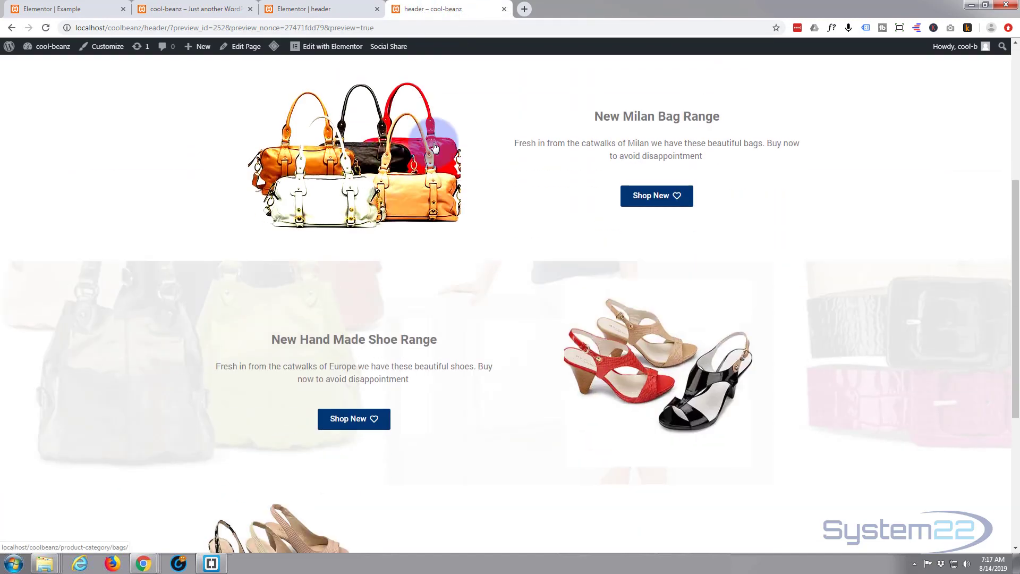
{"action": "scroll", "coordinate": [432, 143], "scroll_direction": "down", "scroll_amount": 1}
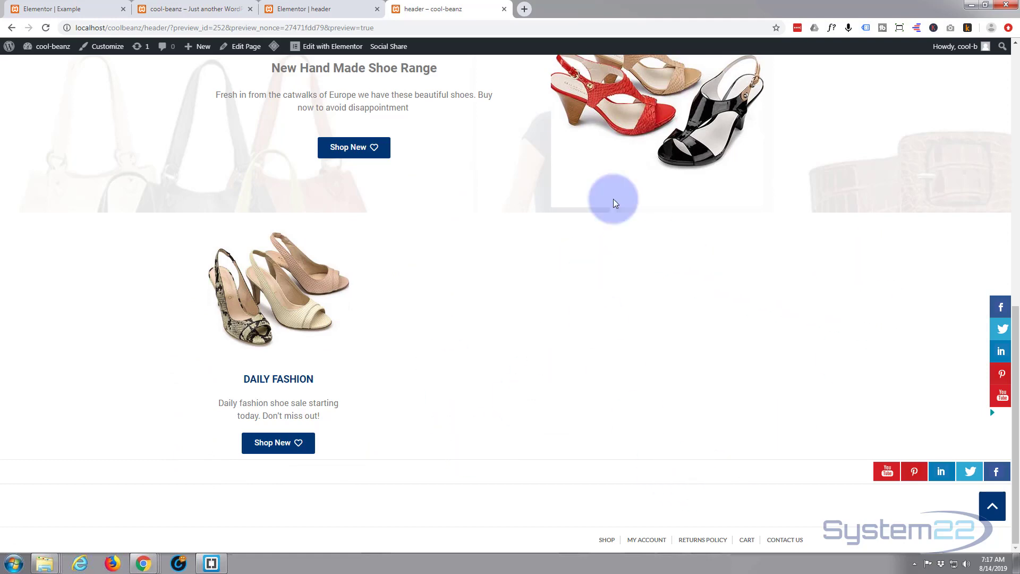
- Duplicate the Daily Fashion image box into column 2 and open the media library for it
{"action": "left_click", "coordinate": [331, 10]}
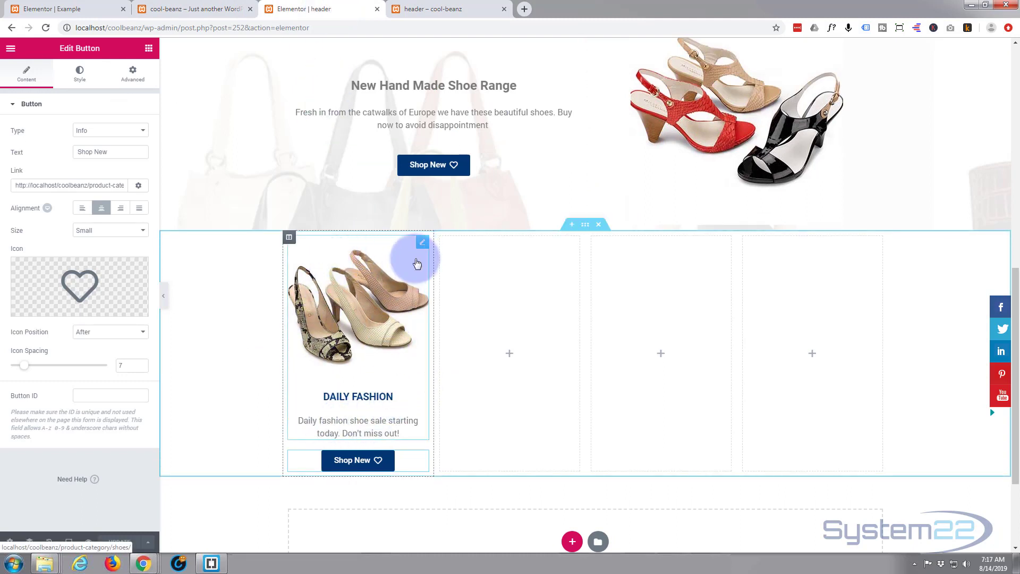
{"action": "right_click", "coordinate": [423, 246]}
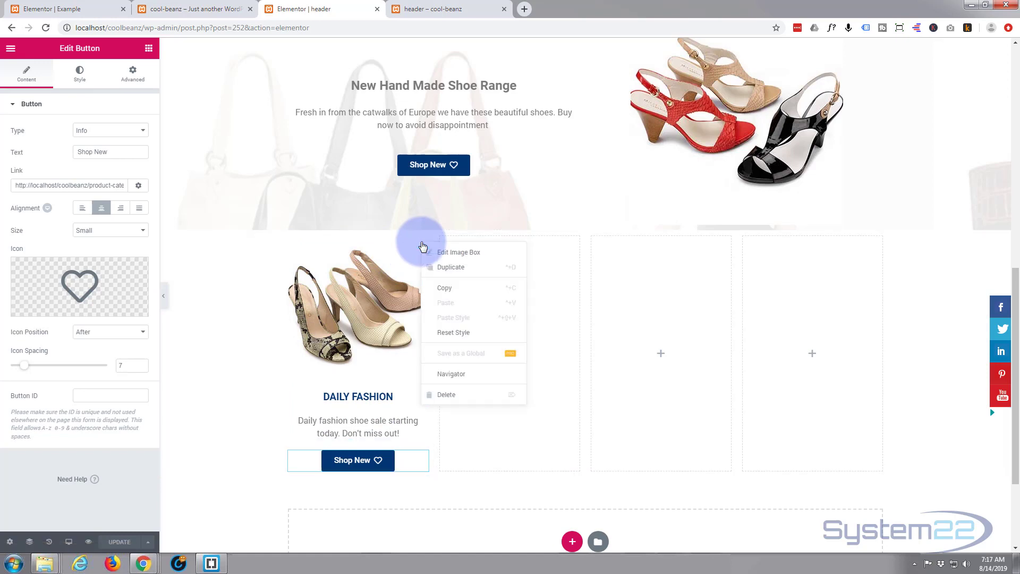
{"action": "left_click", "coordinate": [444, 274]}
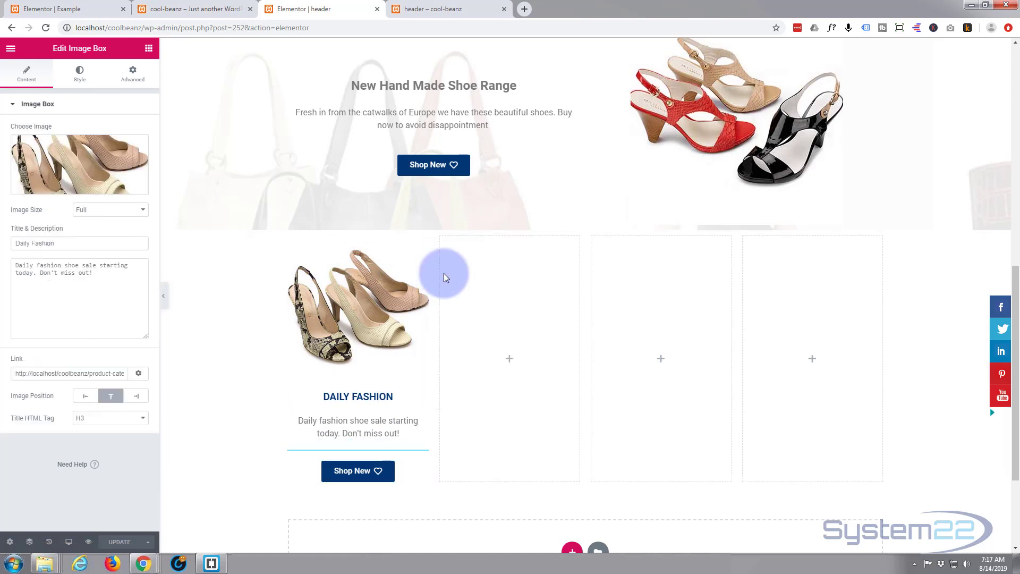
{"action": "left_click_drag", "start_coordinate": [421, 250], "coordinate": [514, 256]}
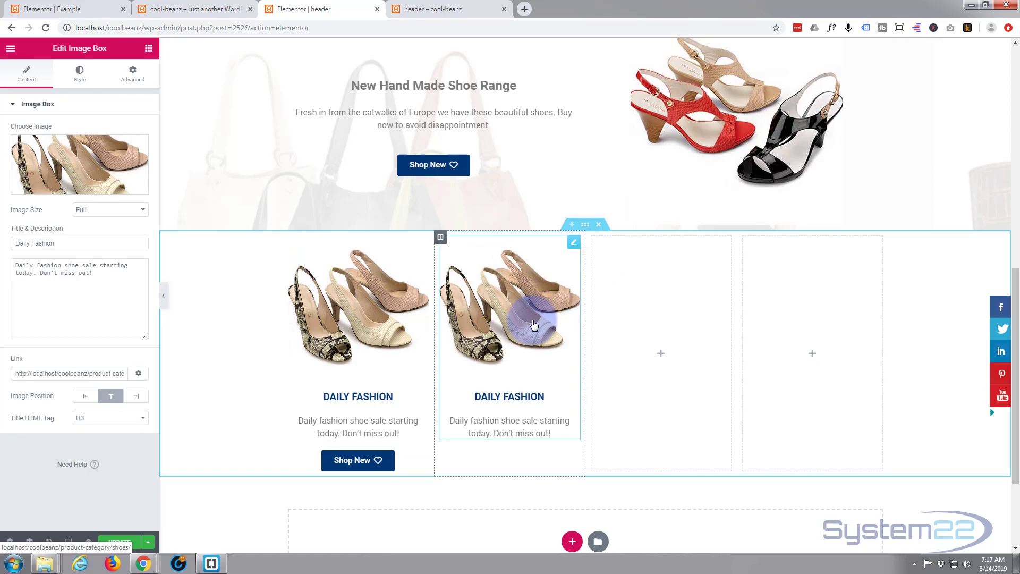
{"action": "left_click", "coordinate": [60, 167]}
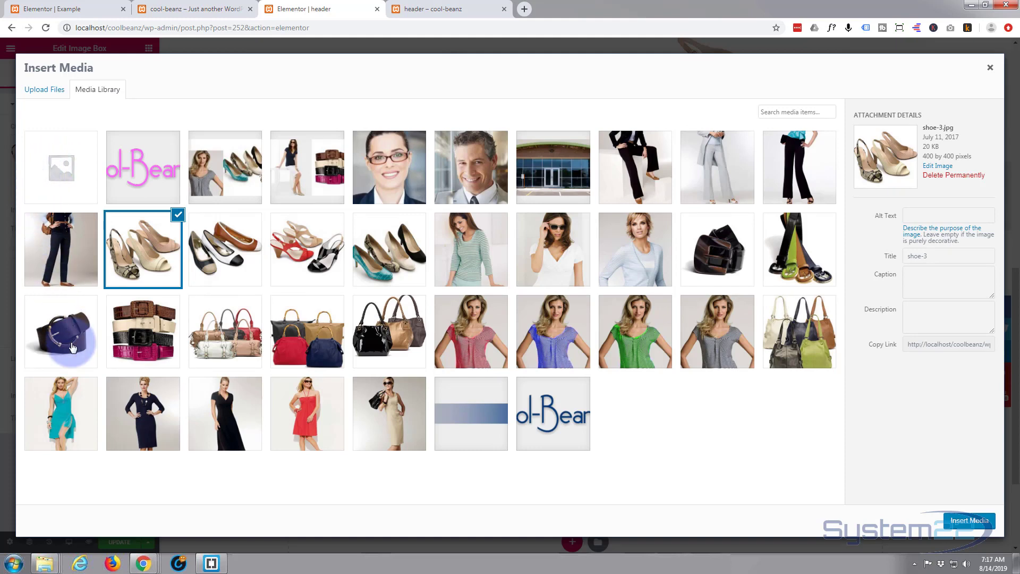
- Give the copied box the bag2 photo, title 'Fashion Bags' and description 'Daily fashion bag sale starting today.'
{"action": "left_click", "coordinate": [319, 338]}
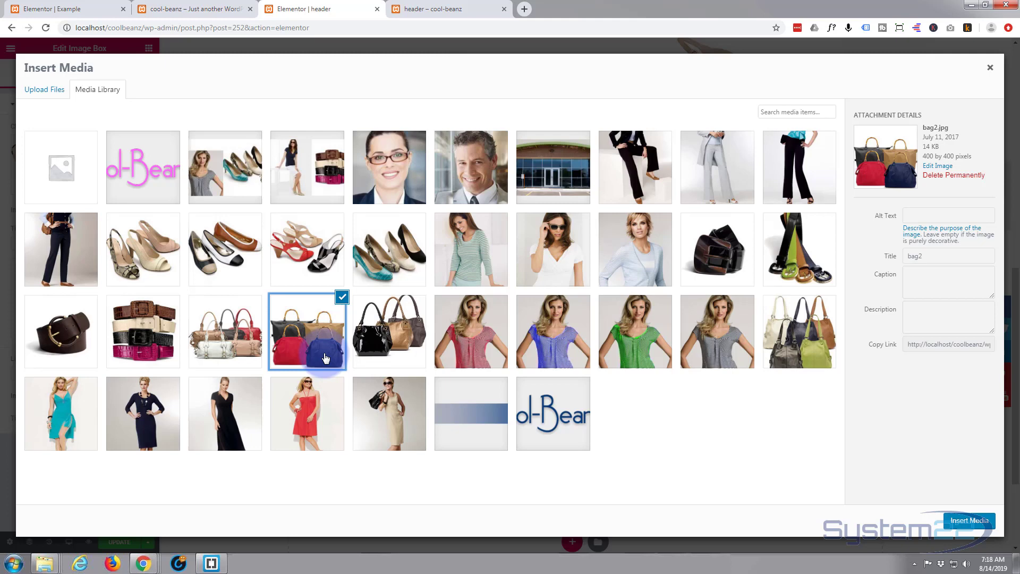
{"action": "left_click", "coordinate": [964, 525]}
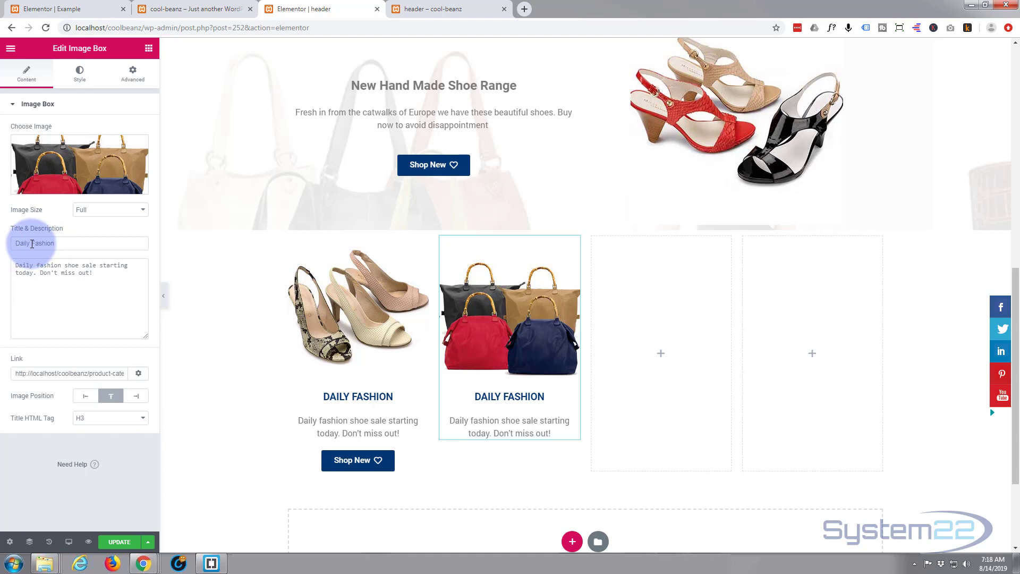
{"action": "left_click_drag", "start_coordinate": [32, 244], "coordinate": [3, 250]}
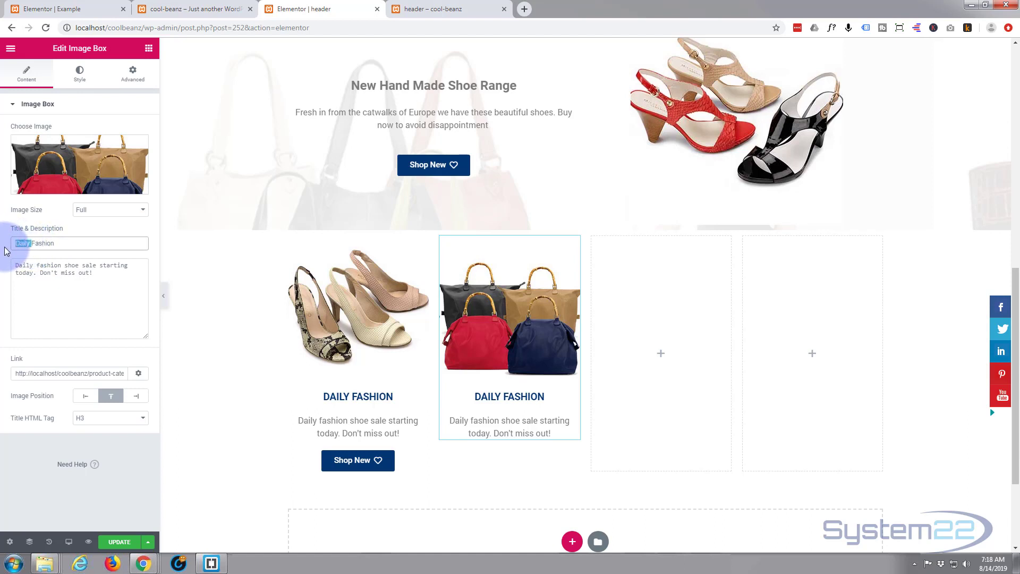
{"action": "key", "text": "BackSpace"}
{"action": "left_click", "coordinate": [77, 243]}
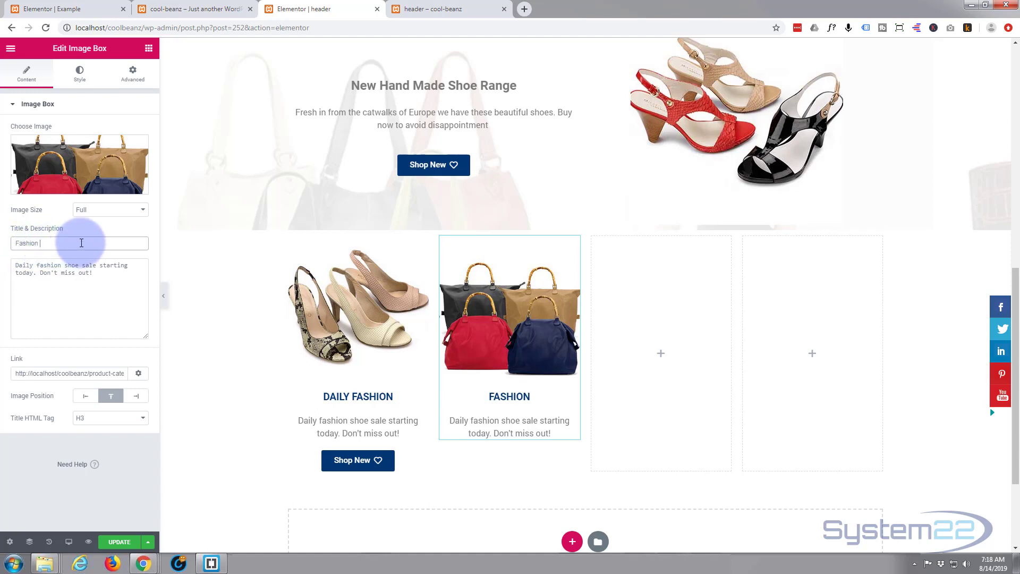
{"action": "type", "text": "Bags"}
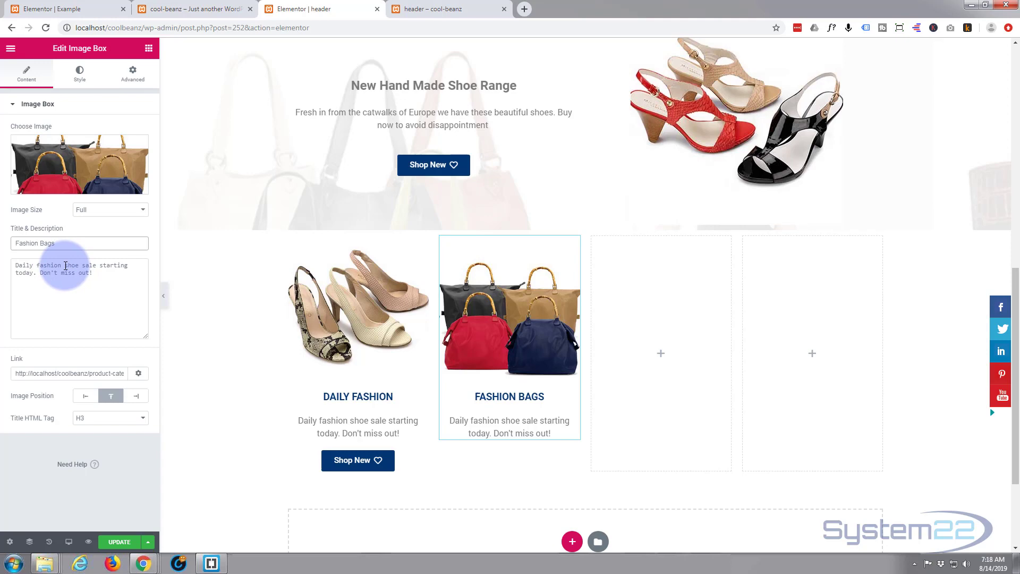
{"action": "left_click_drag", "start_coordinate": [65, 266], "coordinate": [79, 266]}
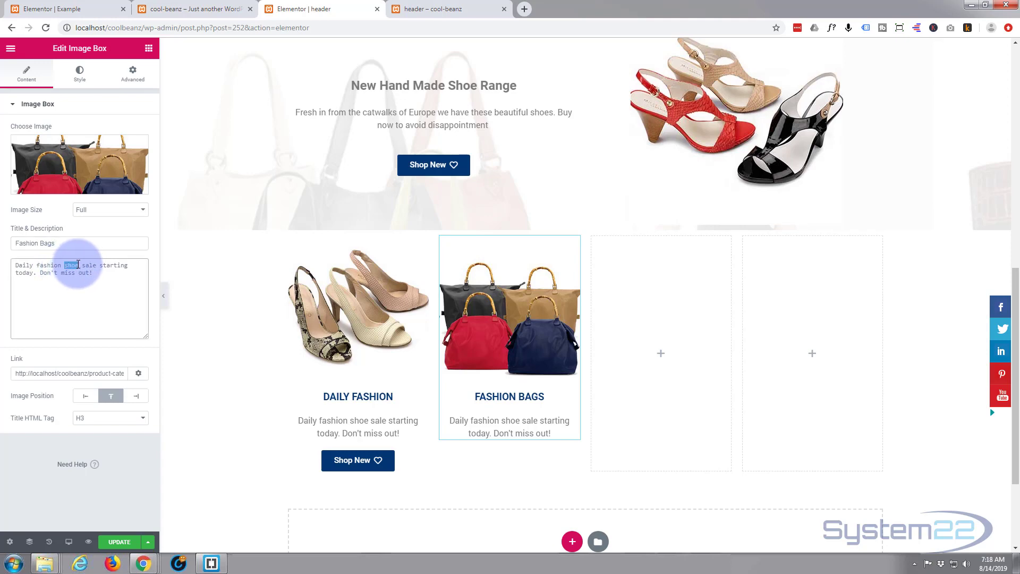
{"action": "type", "text": "bag"}
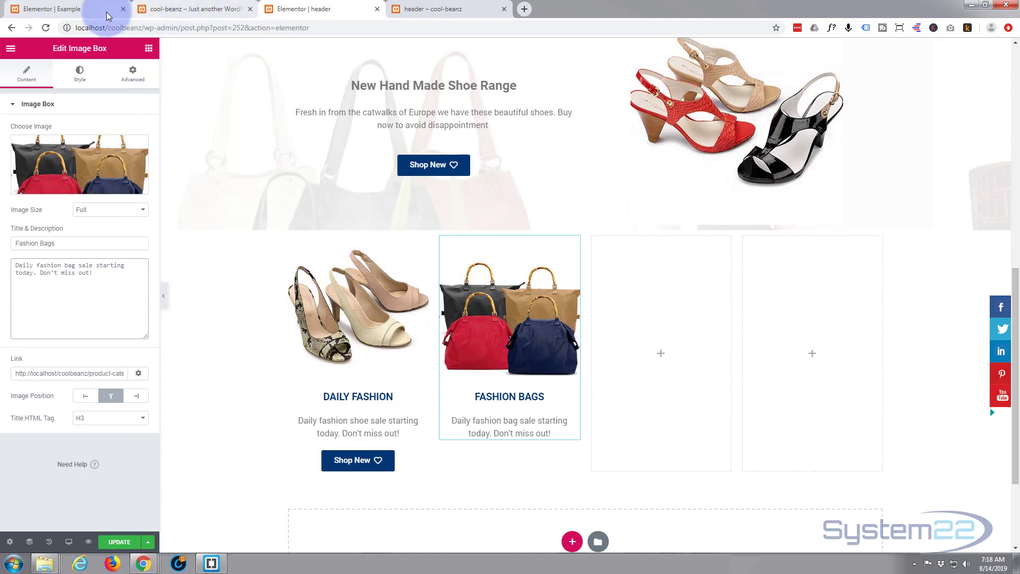
- Copy the BAGS category link address from the Cool-BeanZ store and return to Elementor
{"action": "left_click", "coordinate": [190, 13]}
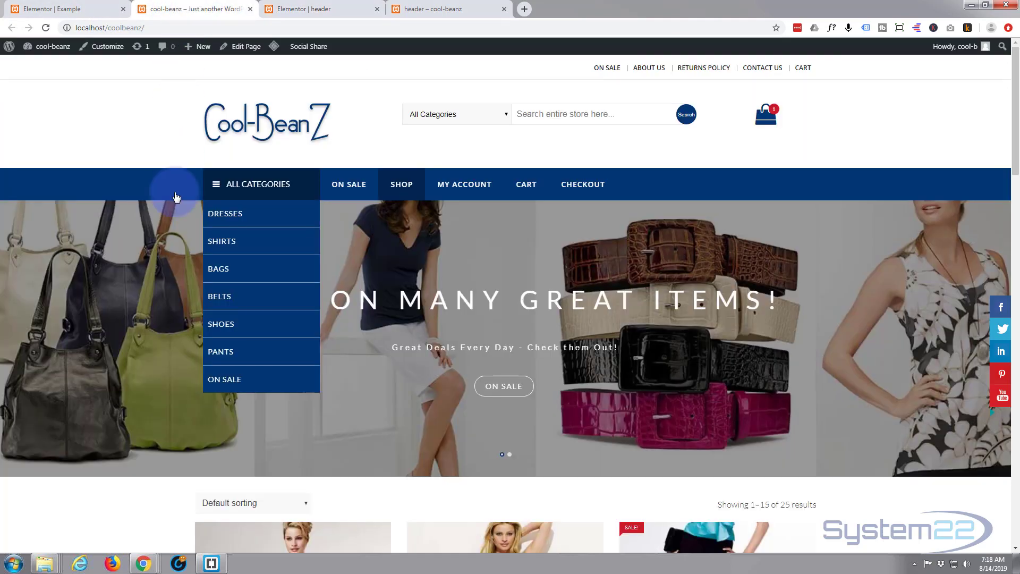
{"action": "right_click", "coordinate": [226, 272]}
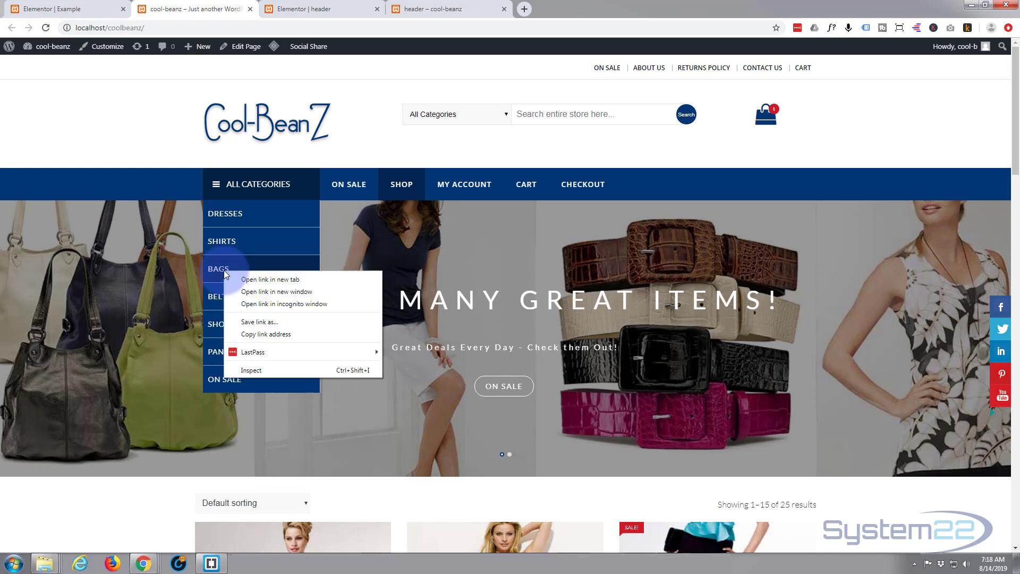
{"action": "left_click", "coordinate": [269, 337]}
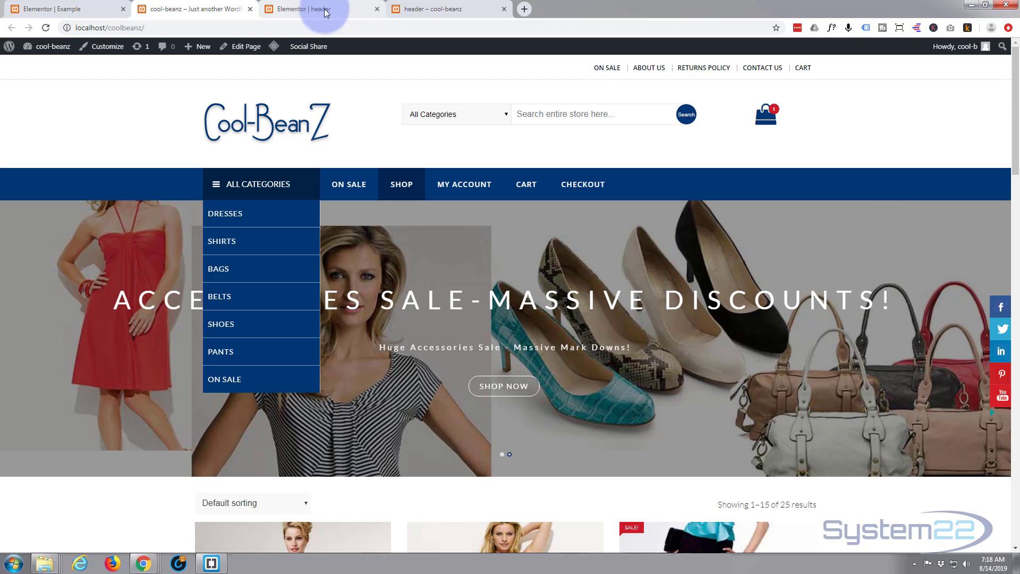
{"action": "left_click", "coordinate": [327, 12]}
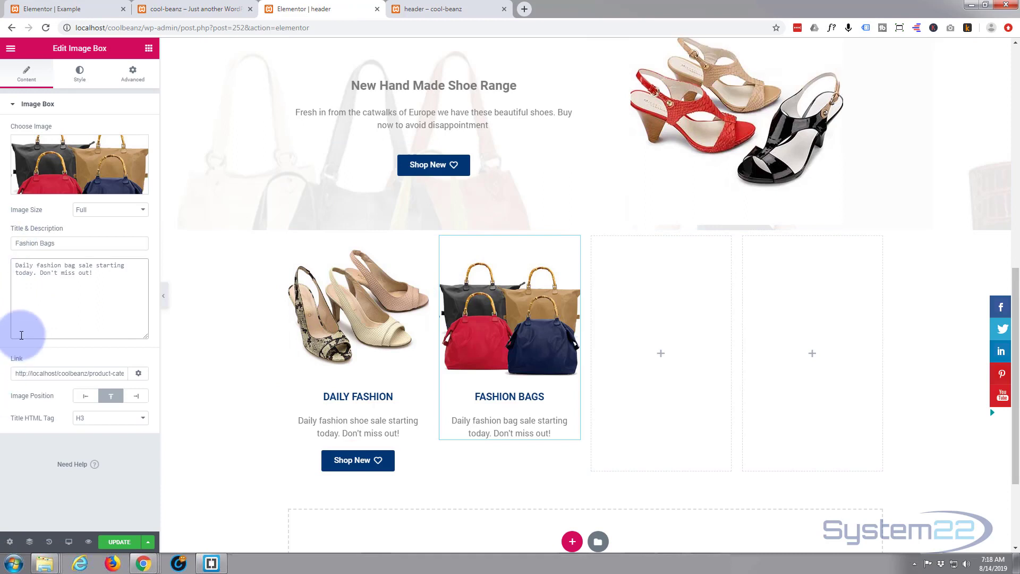
- Change the Fashion Bags box link to the bags category and place a Shop New button copy beneath it
{"action": "left_click_drag", "start_coordinate": [14, 375], "coordinate": [105, 374]}
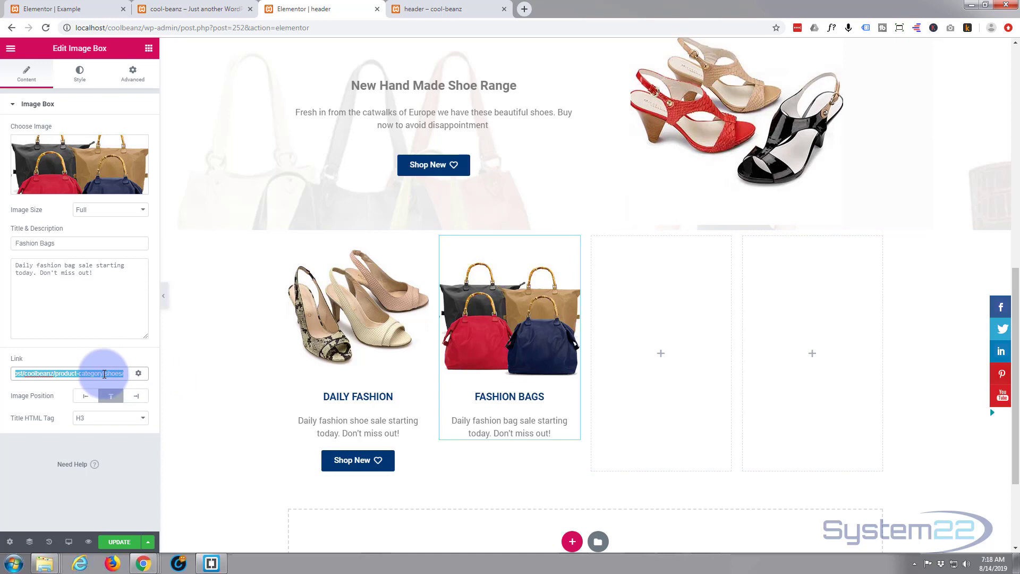
{"action": "type", "text": "bags"}
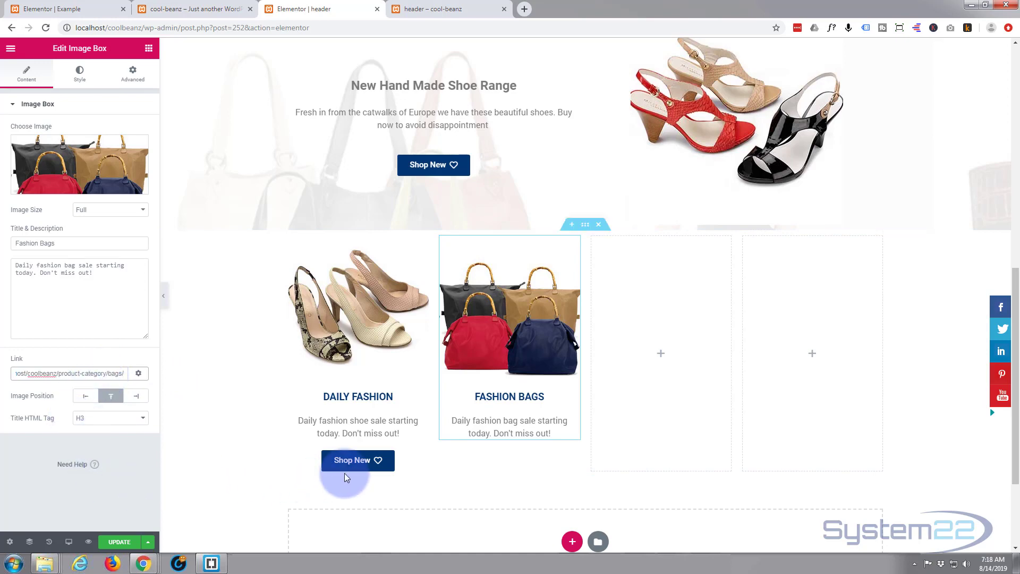
{"action": "mouse_move", "coordinate": [375, 460]}
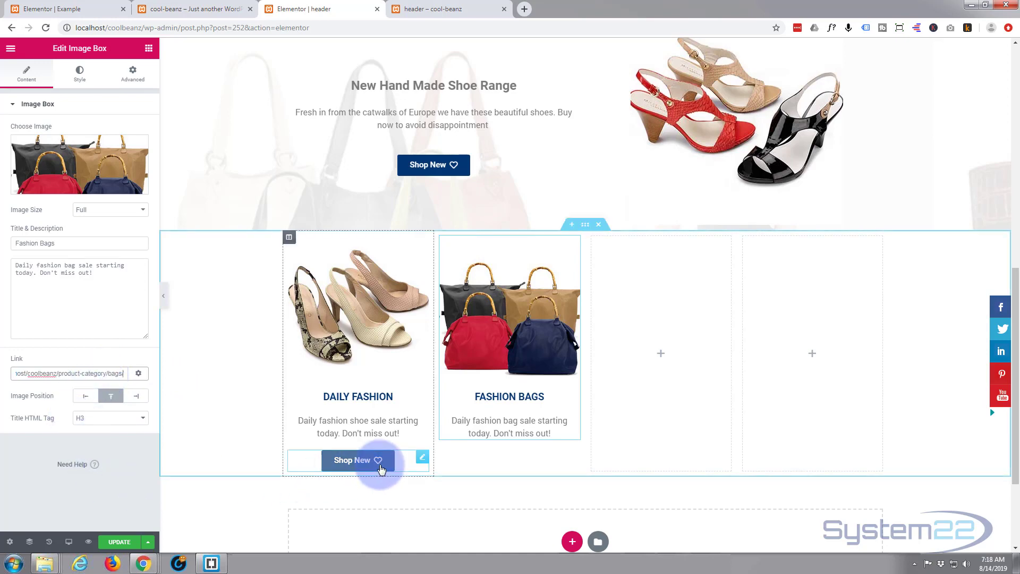
{"action": "right_click", "coordinate": [423, 460]}
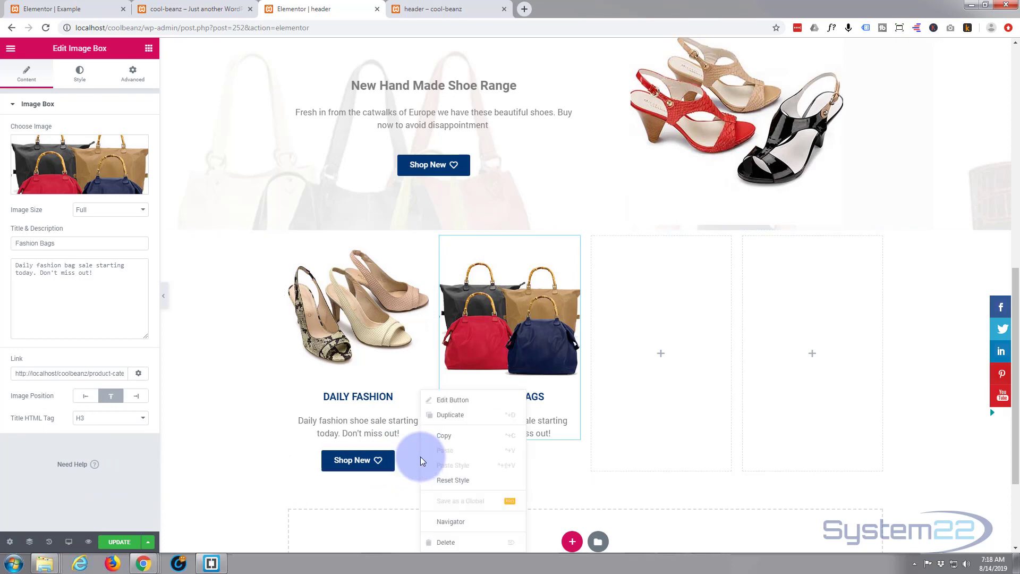
{"action": "left_click", "coordinate": [444, 423]}
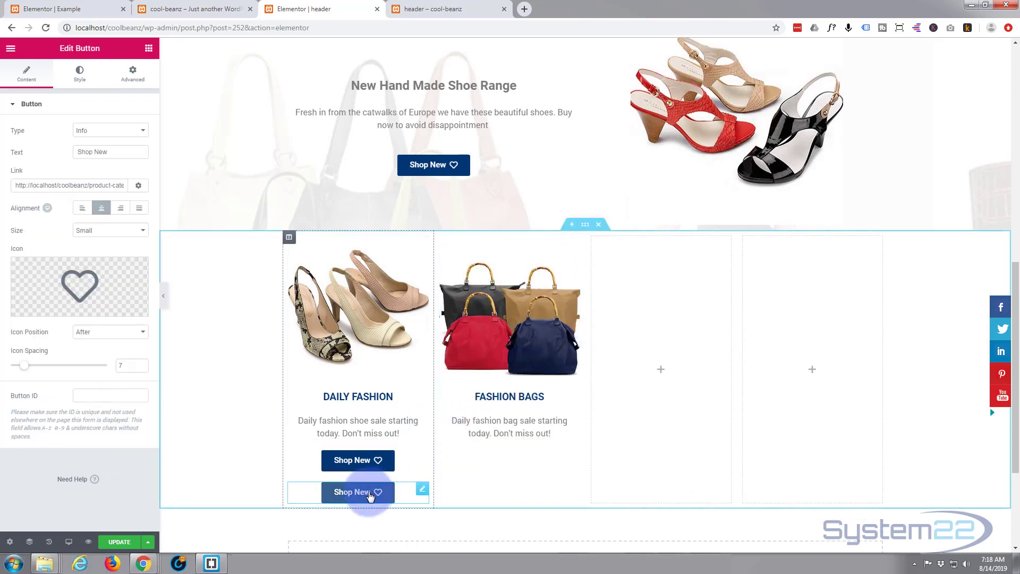
{"action": "left_click_drag", "start_coordinate": [423, 488], "coordinate": [520, 457]}
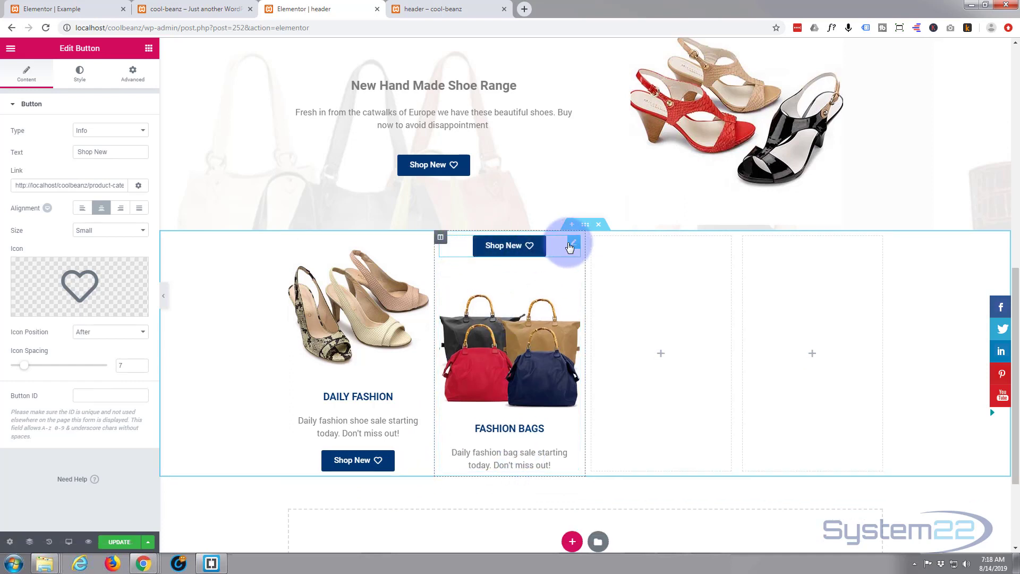
{"action": "left_click_drag", "start_coordinate": [571, 245], "coordinate": [518, 458]}
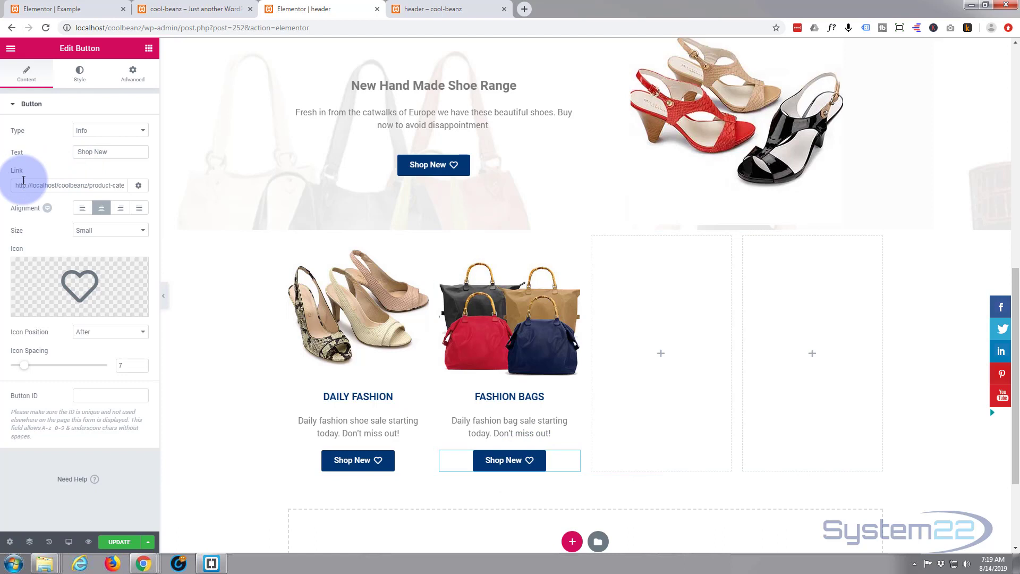
{"action": "left_click_drag", "start_coordinate": [14, 185], "coordinate": [186, 189]}
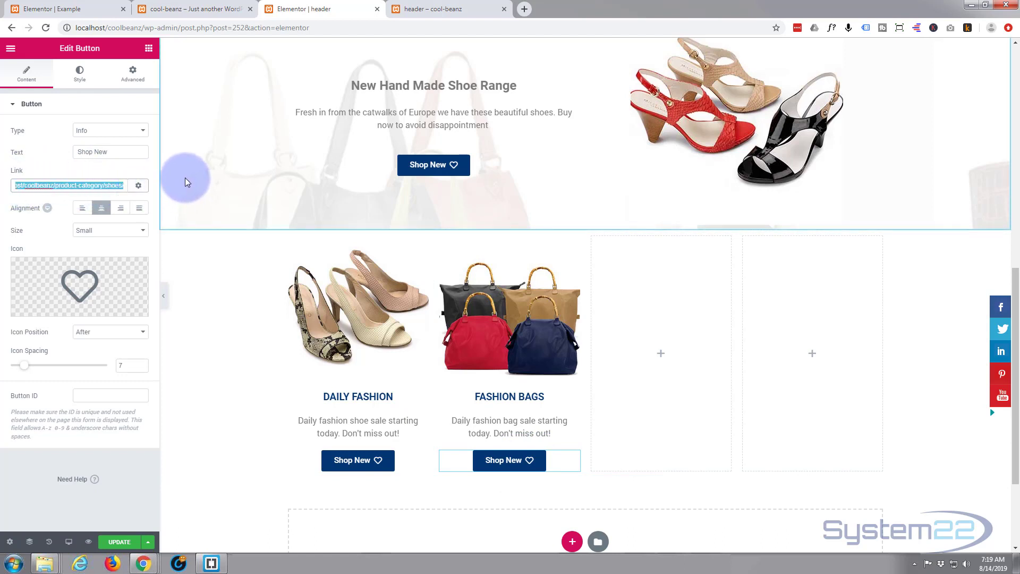
- Link the copied button to the bags category and relabel it 'Fashion Bags'
{"action": "key", "text": "ctrl+v"}
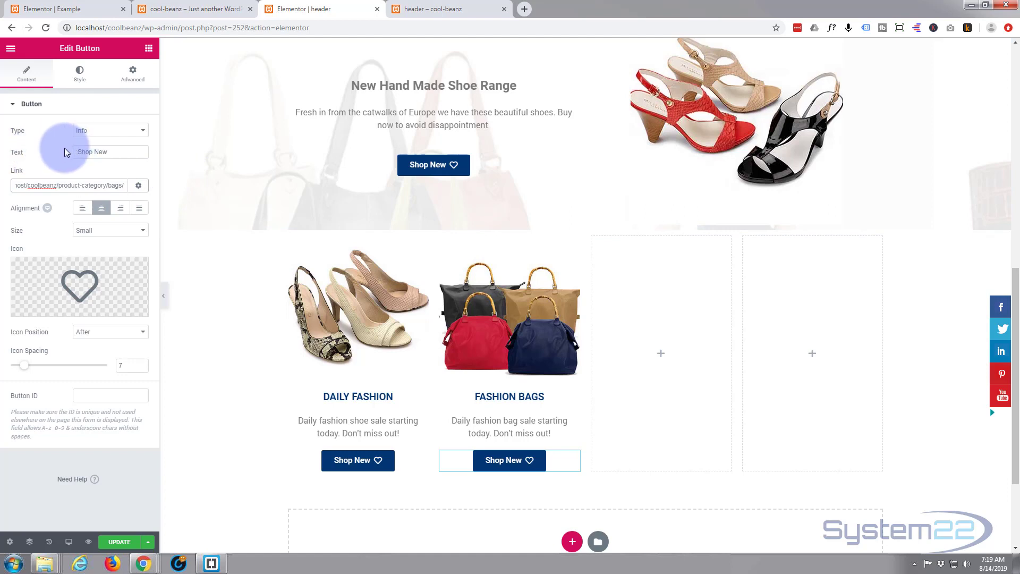
{"action": "left_click_drag", "start_coordinate": [113, 152], "coordinate": [36, 152]}
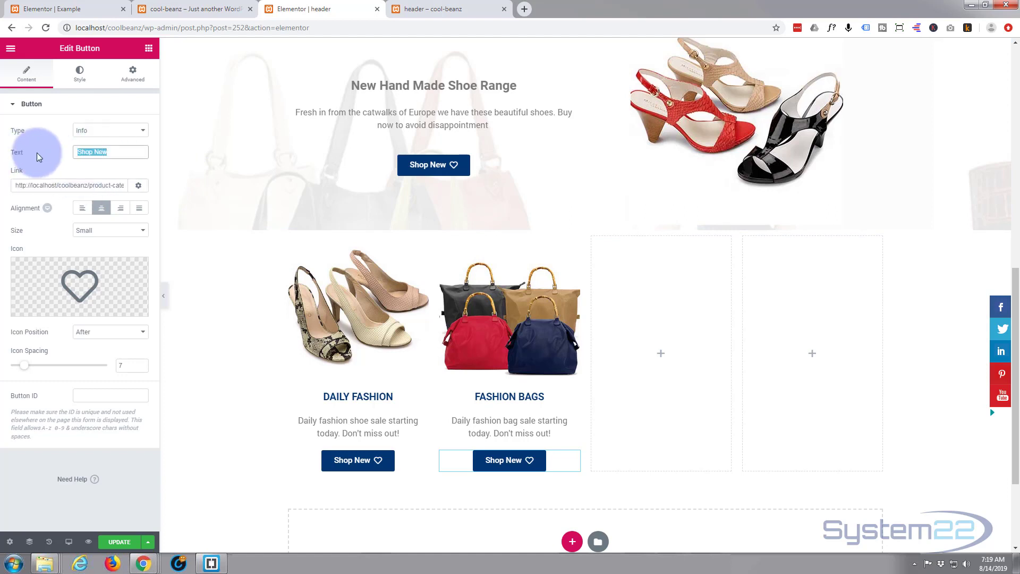
{"action": "type", "text": "Fash"}
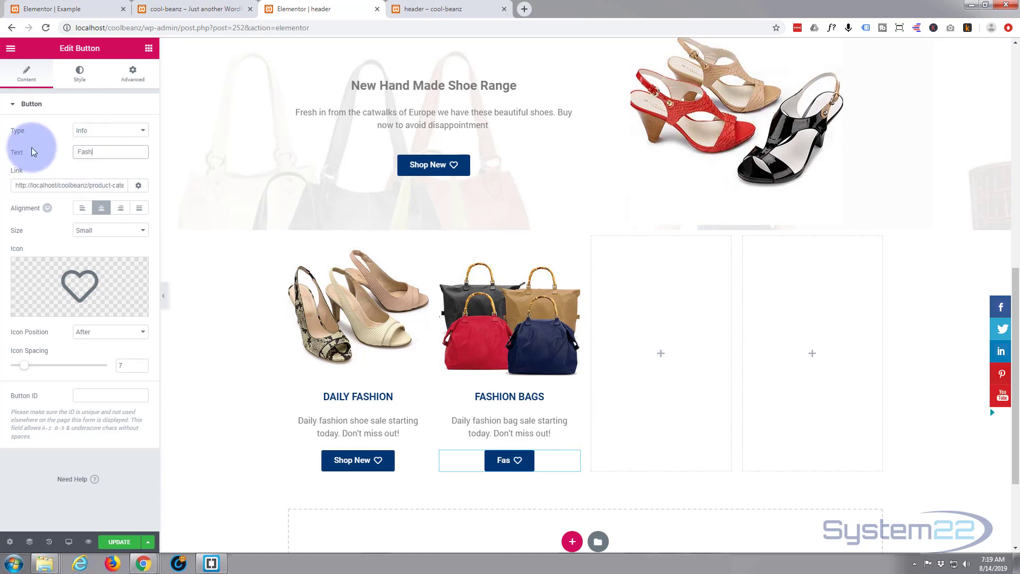
{"action": "type", "text": "ion Bags"}
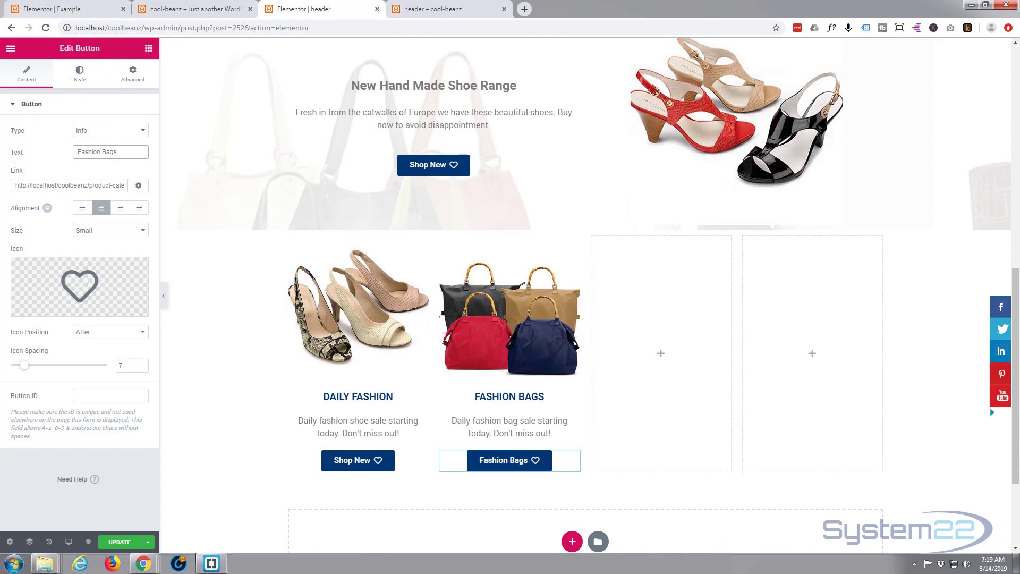
{"action": "left_click", "coordinate": [198, 275]}
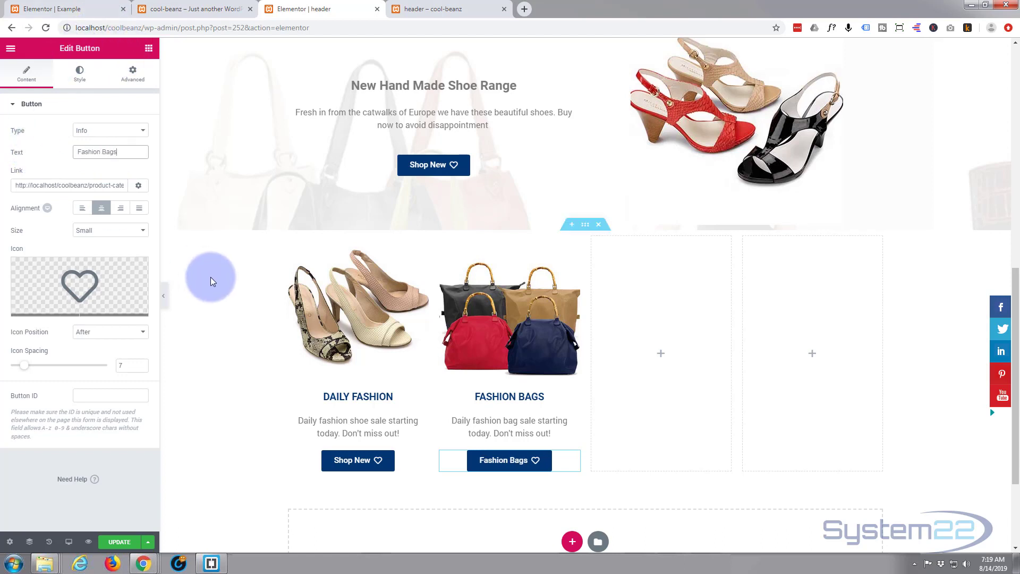
{"action": "left_click", "coordinate": [364, 465]}
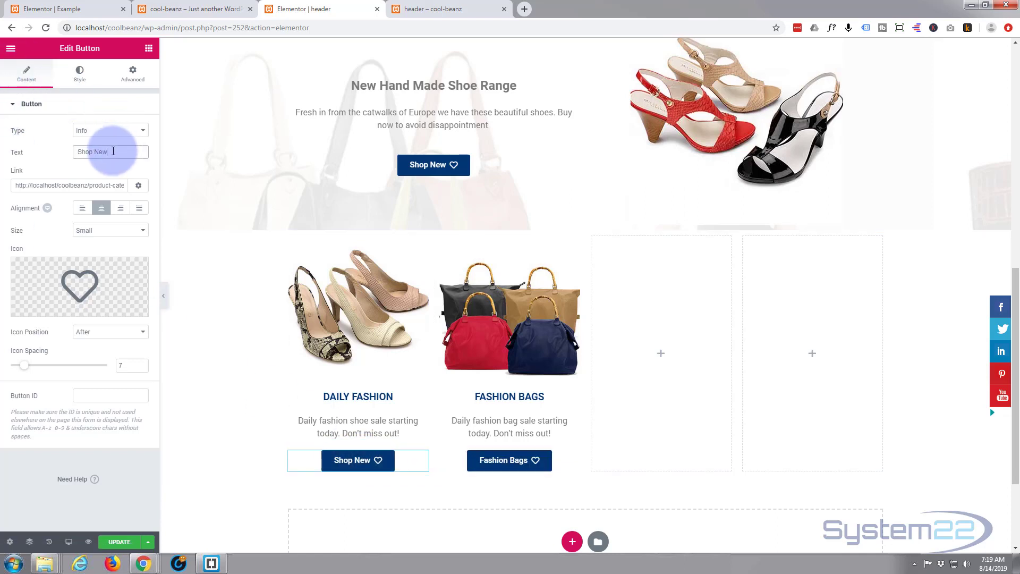
- Relabel the Daily Fashion button from 'Shop New' to 'New Shoes'
{"action": "left_click_drag", "start_coordinate": [112, 152], "coordinate": [51, 158]}
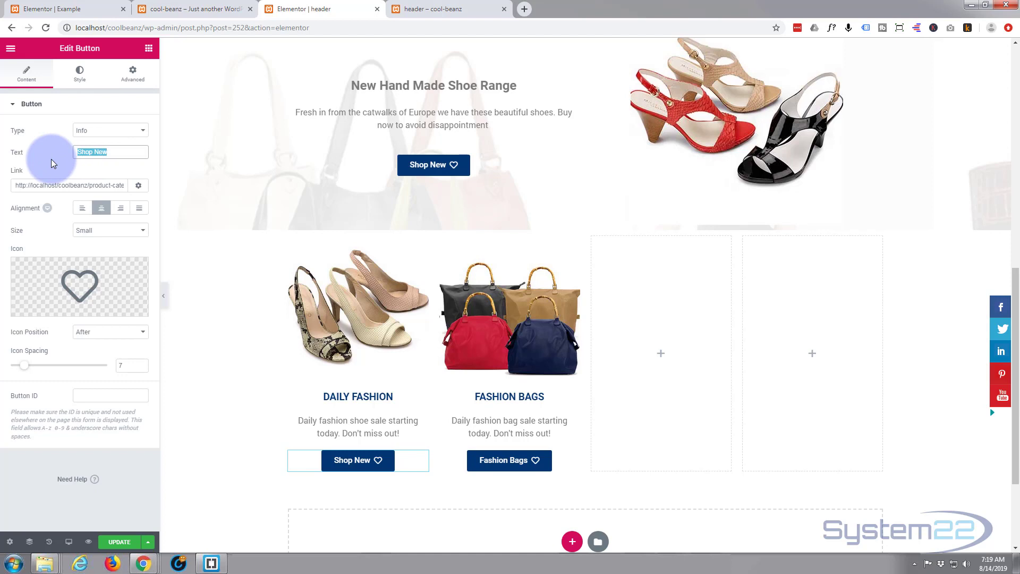
{"action": "type", "text": "New "}
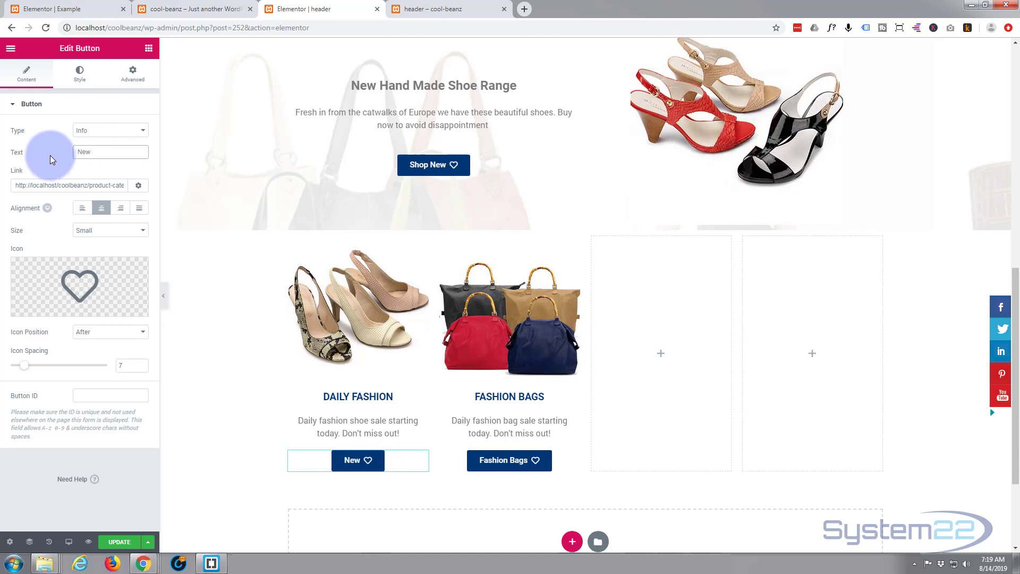
{"action": "type", "text": "Shoes"}
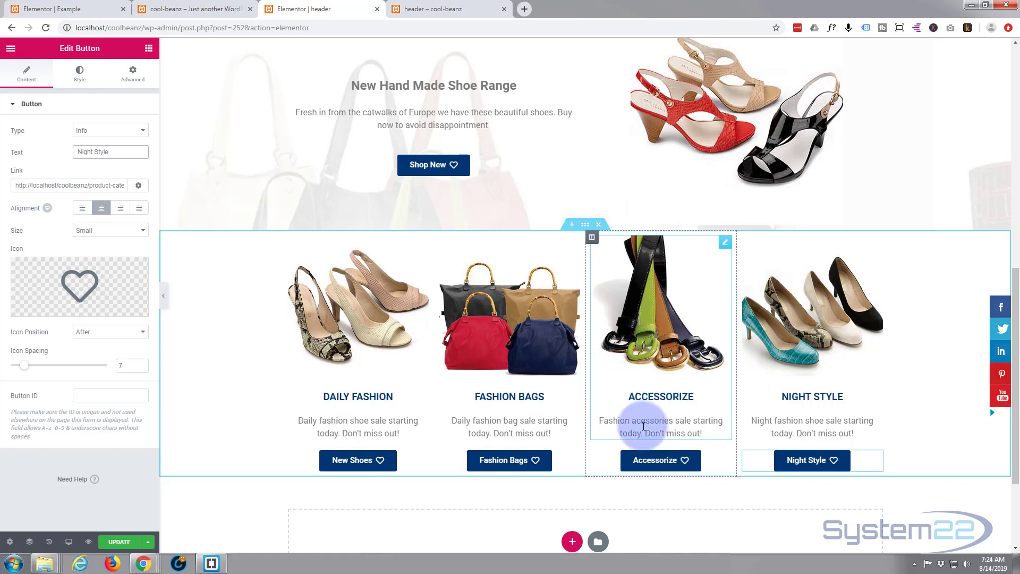
- Save the four-column row with Update and scroll the preview down to the category boxes
{"action": "left_click", "coordinate": [117, 542]}
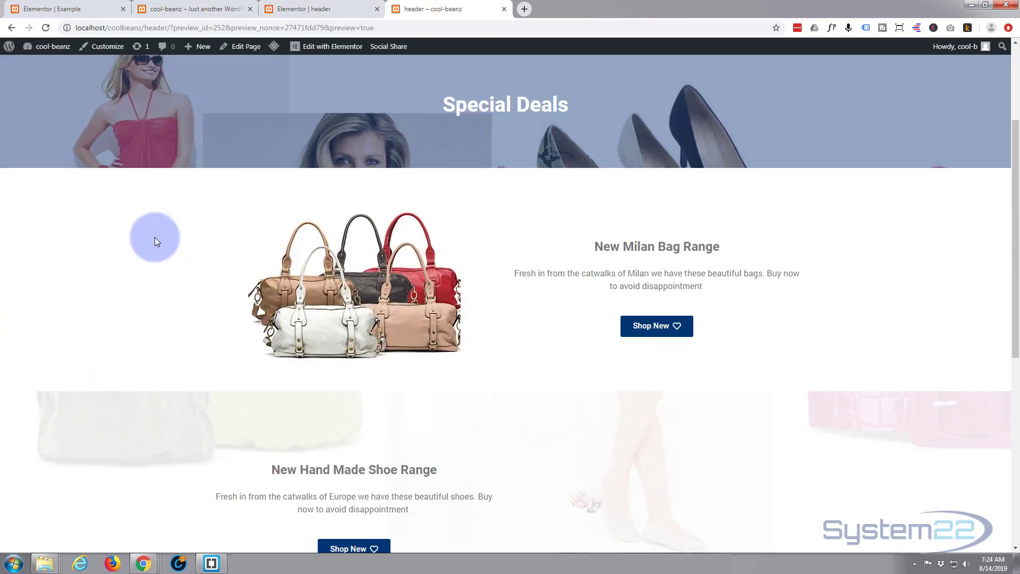
{"action": "scroll", "coordinate": [155, 237], "scroll_direction": "down", "scroll_amount": 6}
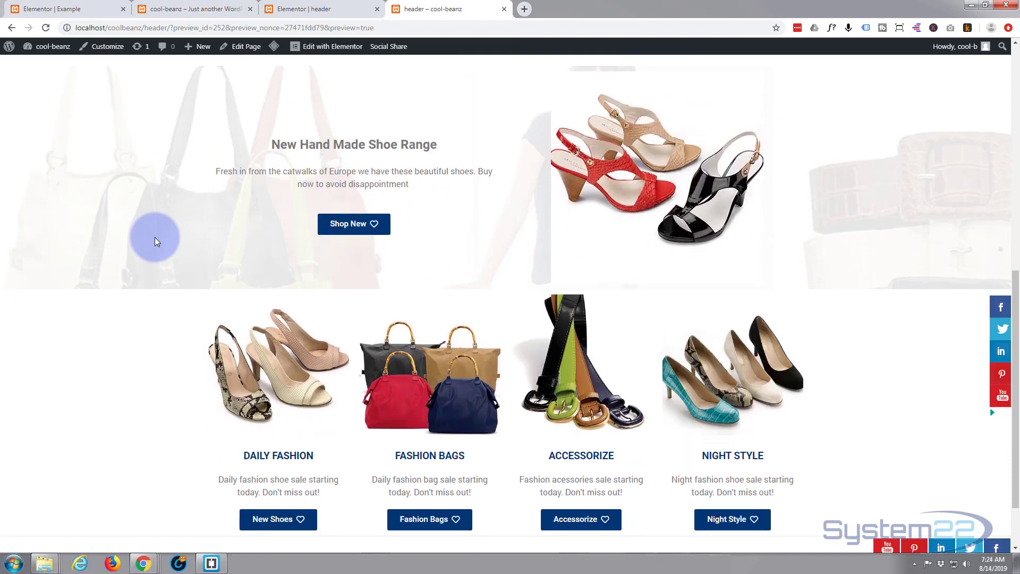
{"action": "scroll", "coordinate": [155, 237], "scroll_direction": "down", "scroll_amount": 2}
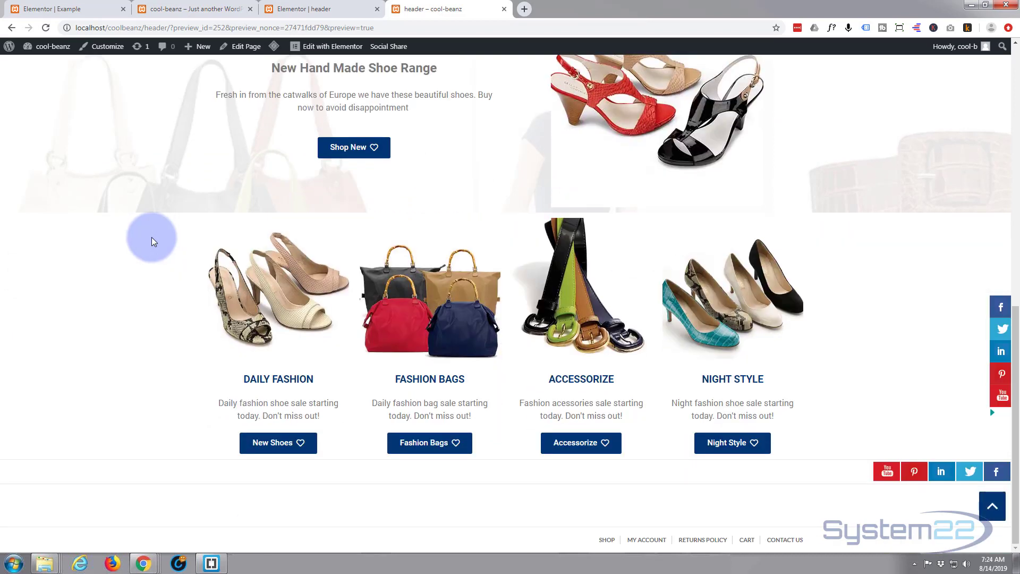
- Verify the New Shoes and Fashion Bags buttons open their category pages, returning to the preview after each
{"action": "left_click", "coordinate": [268, 444]}
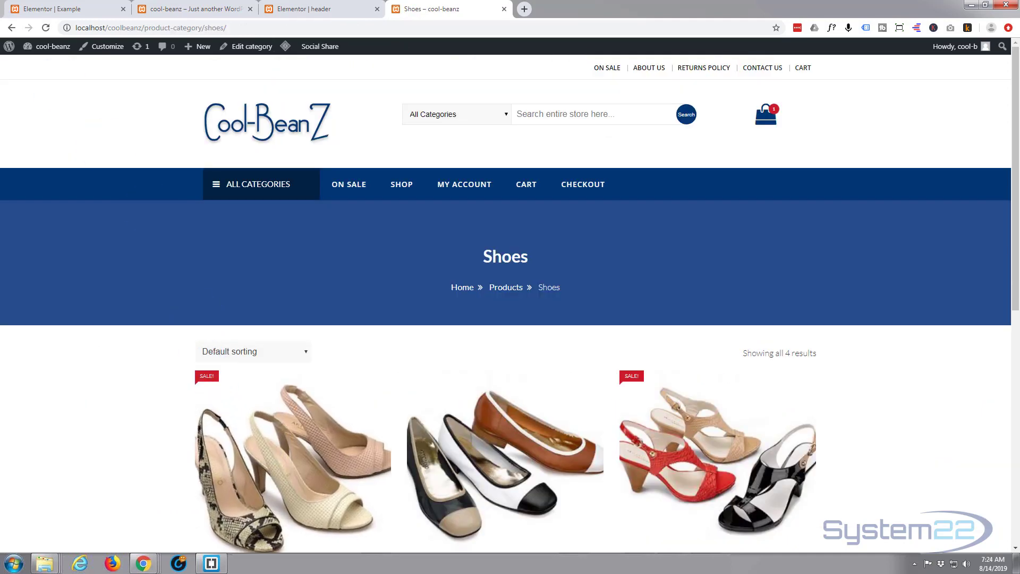
{"action": "left_click", "coordinate": [23, 44]}
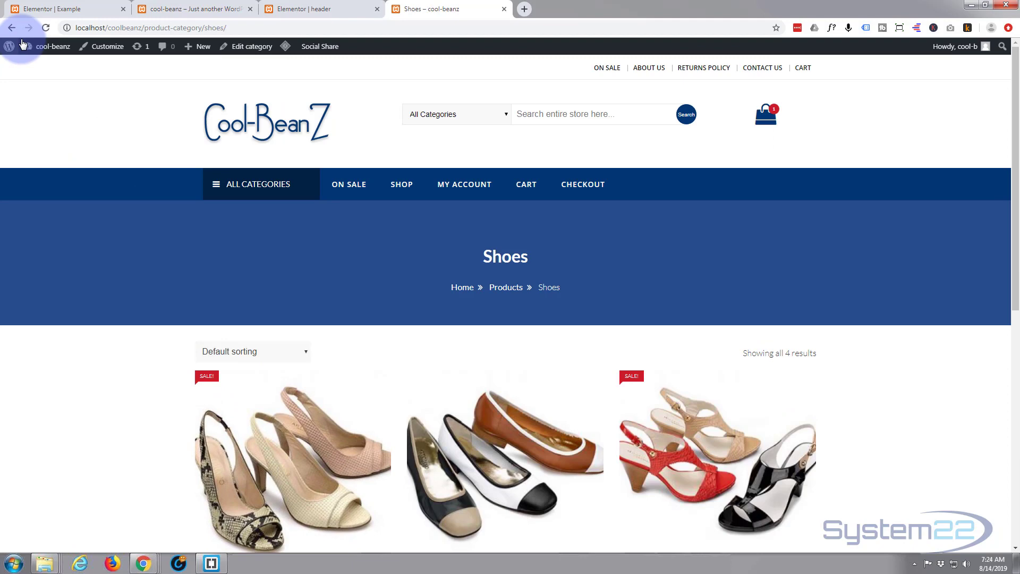
{"action": "left_click", "coordinate": [11, 28]}
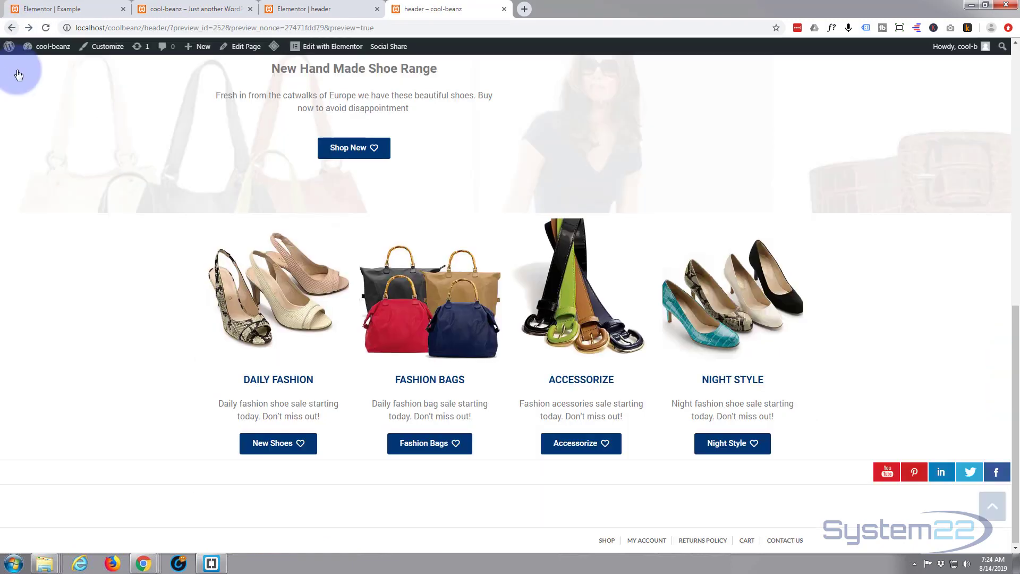
{"action": "left_click", "coordinate": [449, 305]}
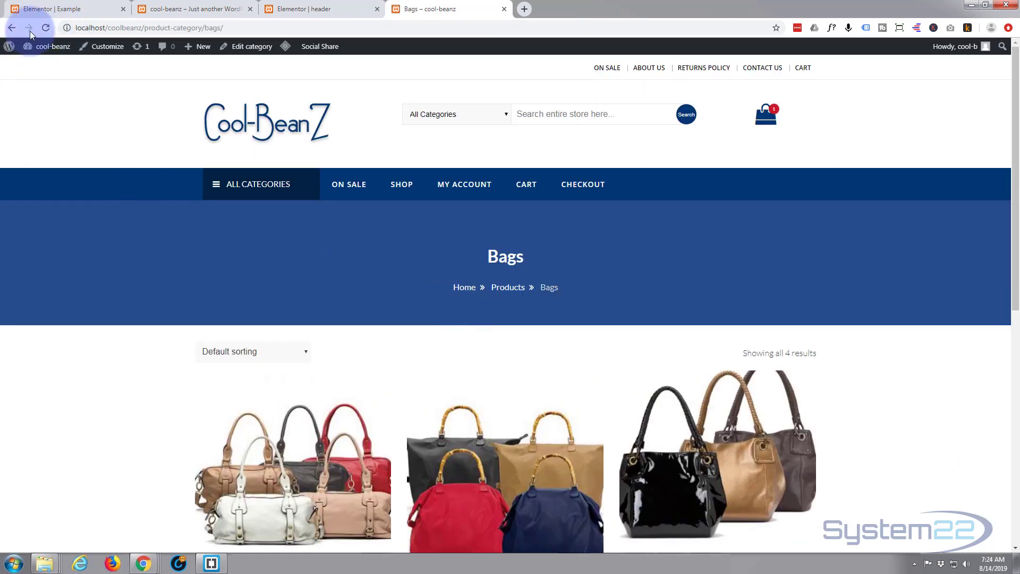
{"action": "left_click", "coordinate": [12, 27]}
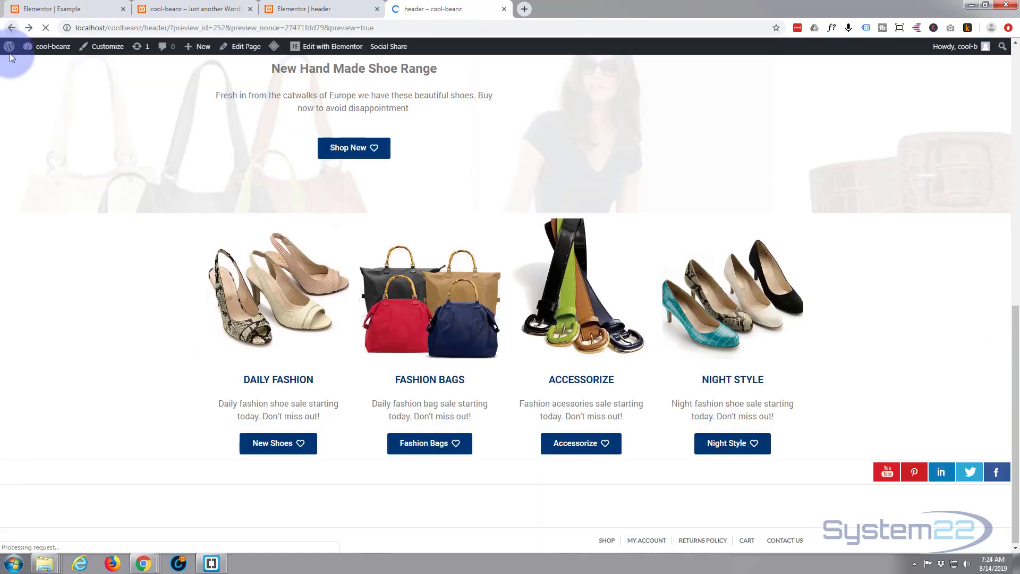